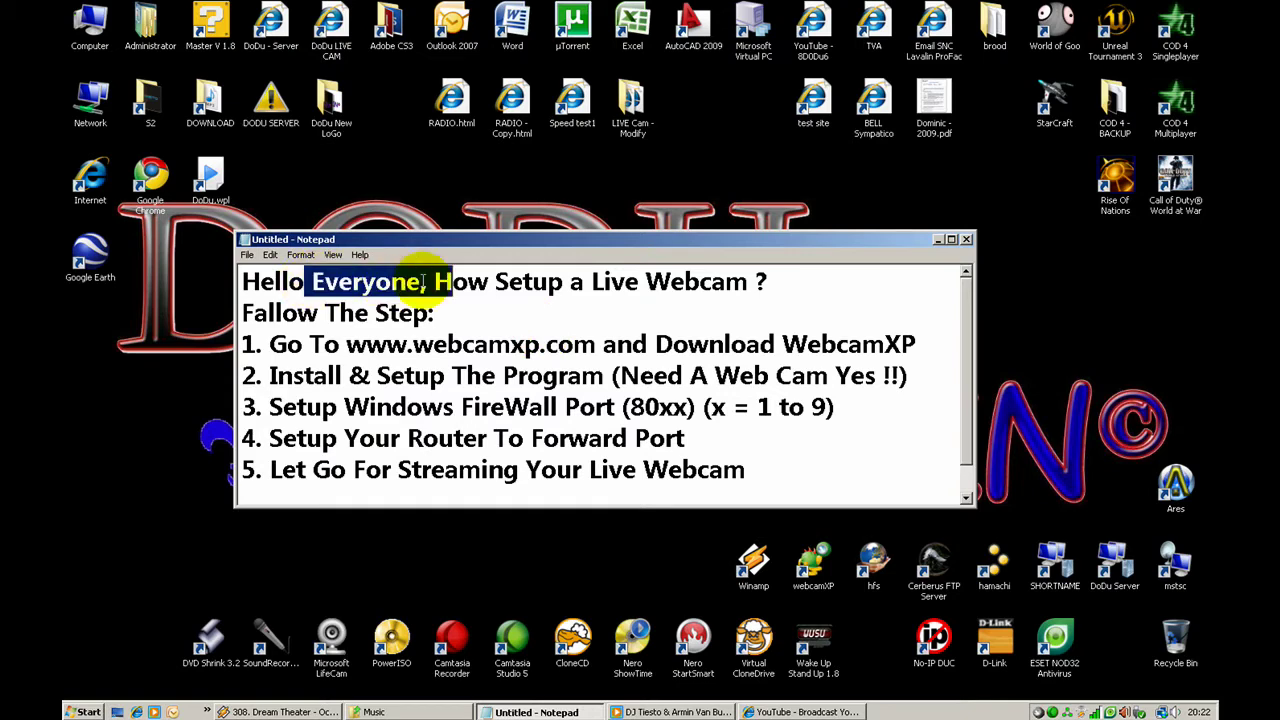
{"action": "left_click", "coordinate": [730, 315]}
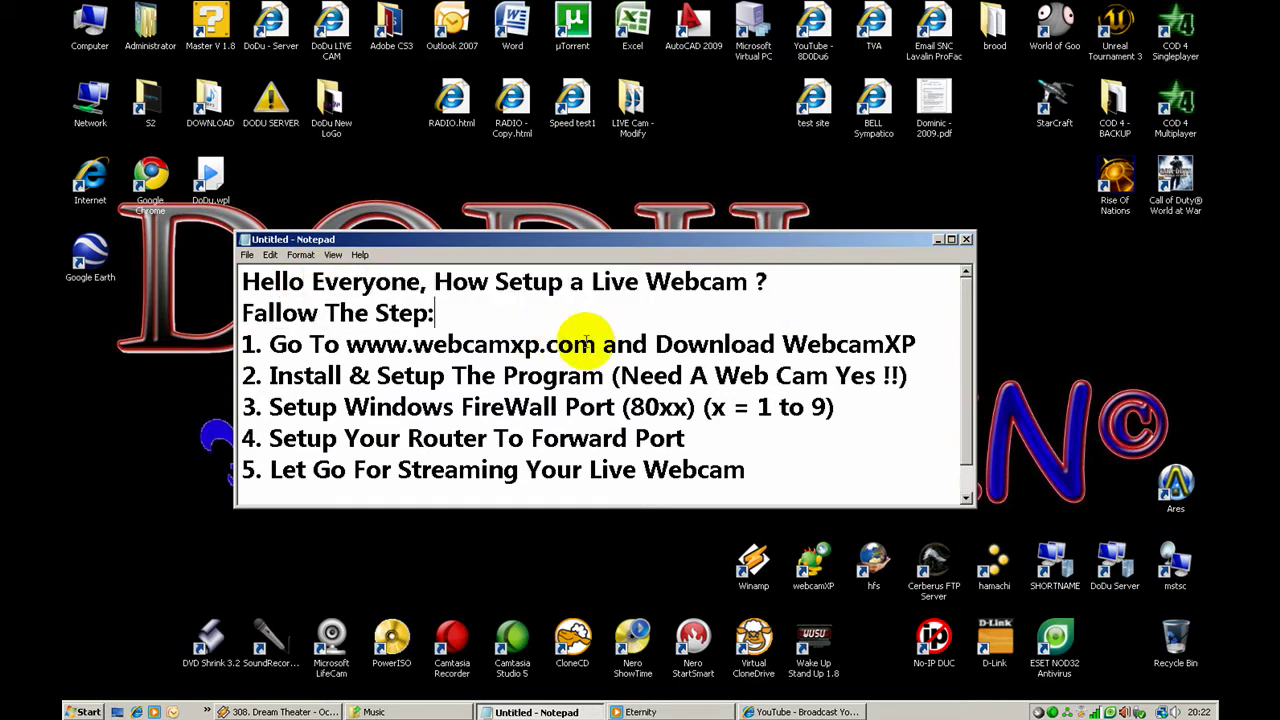
{"action": "left_click_drag", "start_coordinate": [594, 343], "coordinate": [346, 343]}
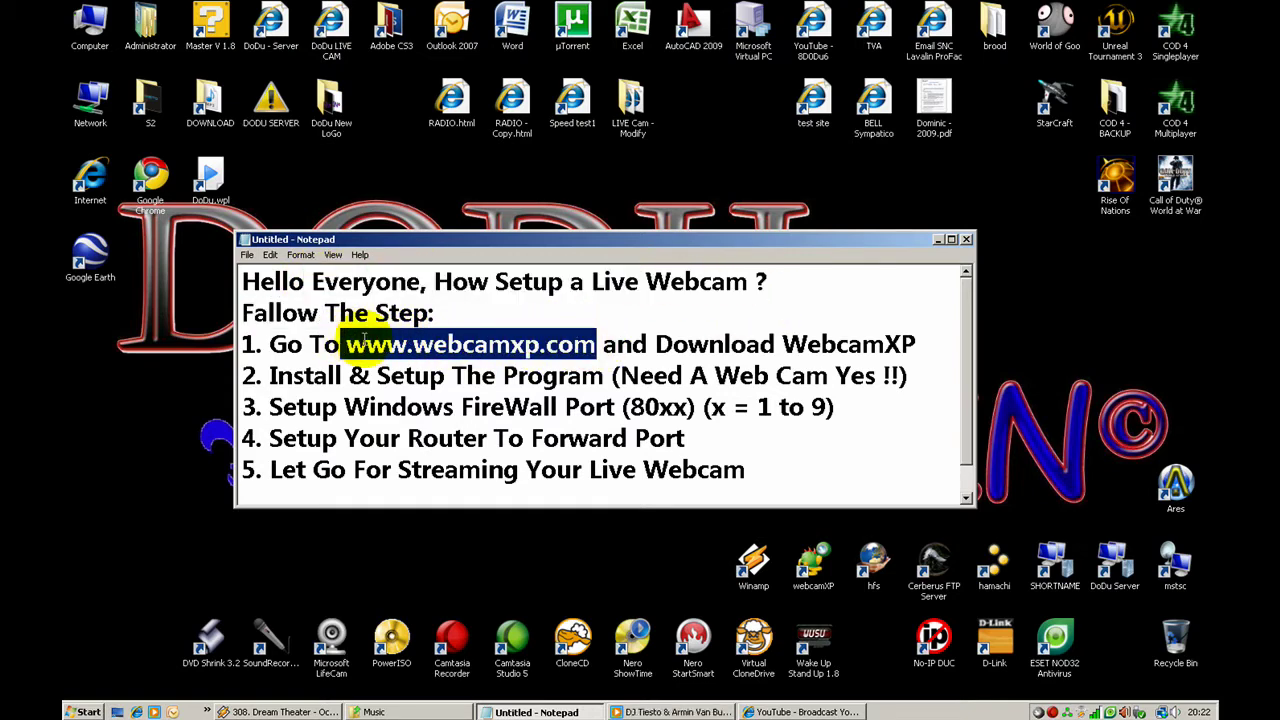
{"action": "right_click", "coordinate": [386, 348]}
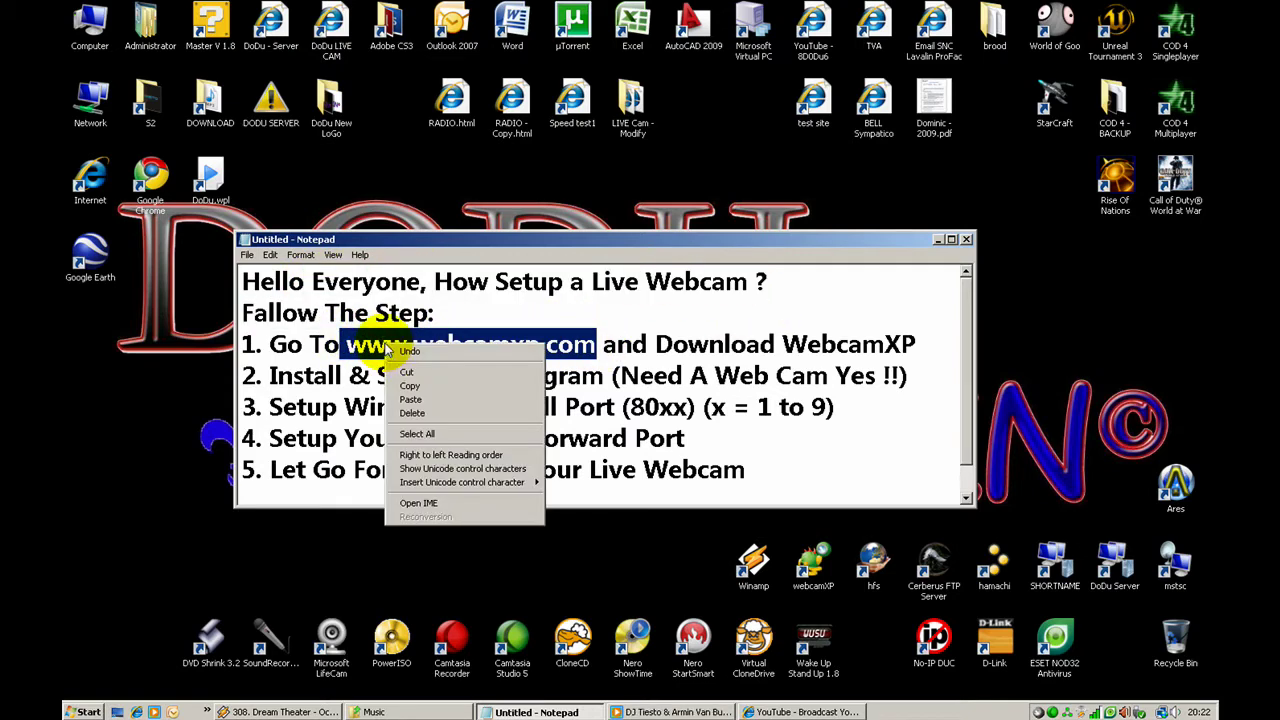
{"action": "left_click", "coordinate": [432, 390]}
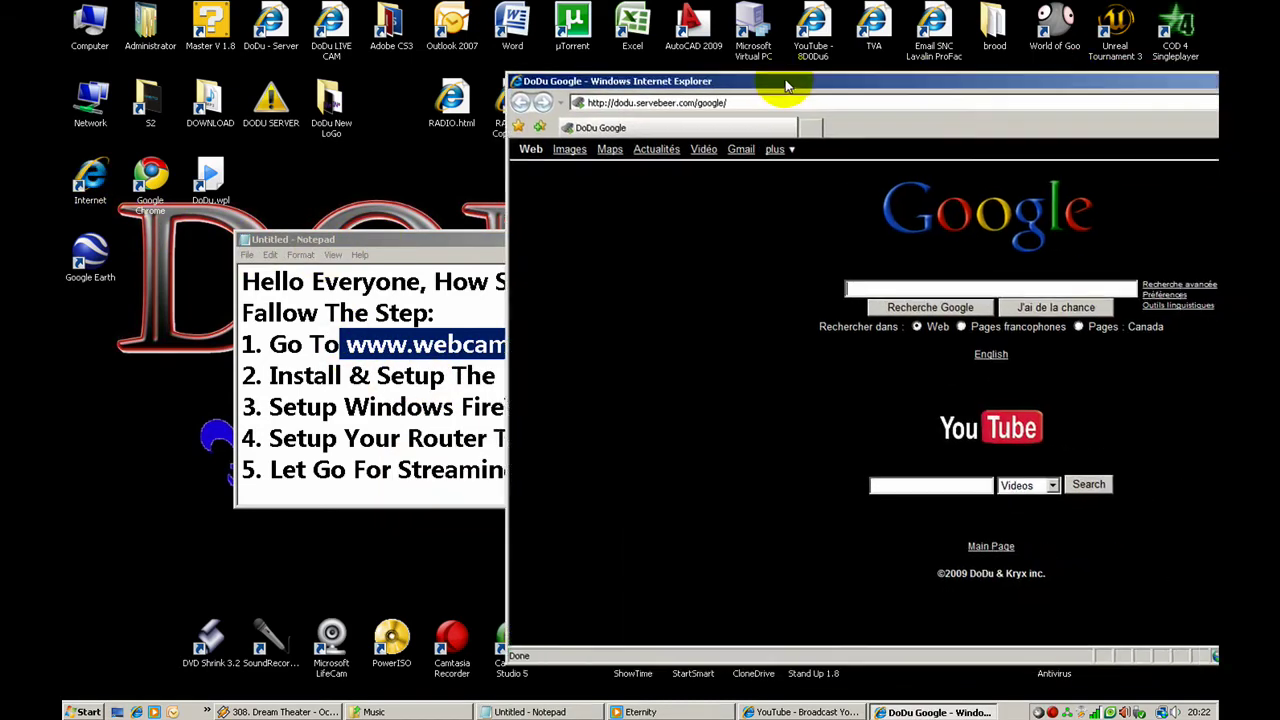
{"action": "left_click", "coordinate": [525, 101]}
{"action": "right_click", "coordinate": [525, 101]}
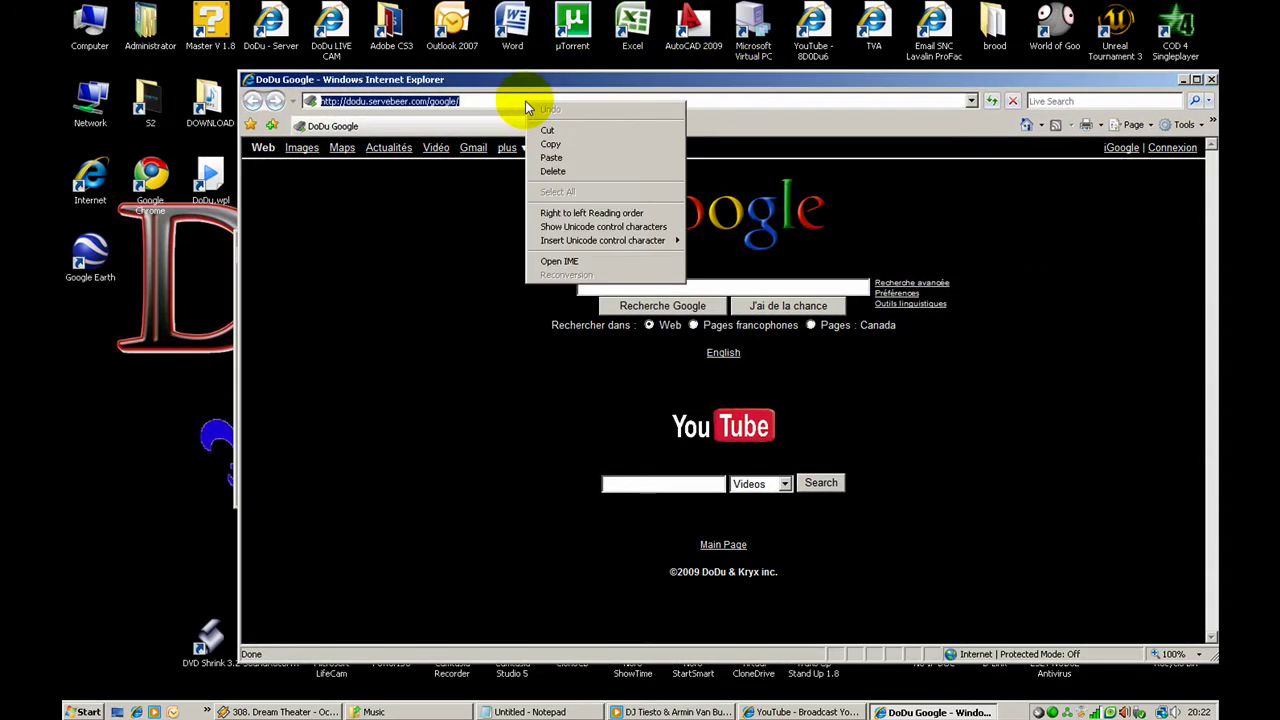
{"action": "left_click", "coordinate": [565, 156]}
{"action": "key", "text": "Return"}
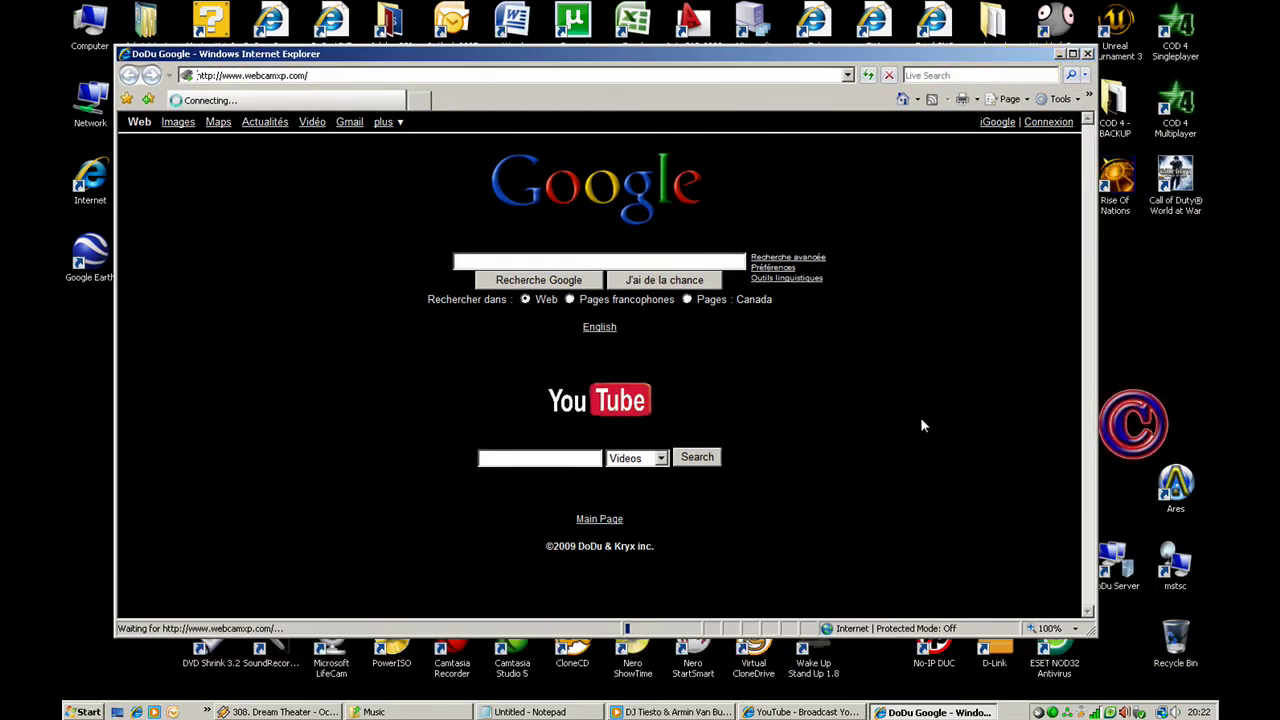
- Bring the Notepad notes in front of the browser and move their window lower on the desktop
{"action": "left_click", "coordinate": [527, 712]}
{"action": "left_click_drag", "start_coordinate": [562, 231], "coordinate": [583, 420]}
{"action": "left_click", "coordinate": [554, 493]}
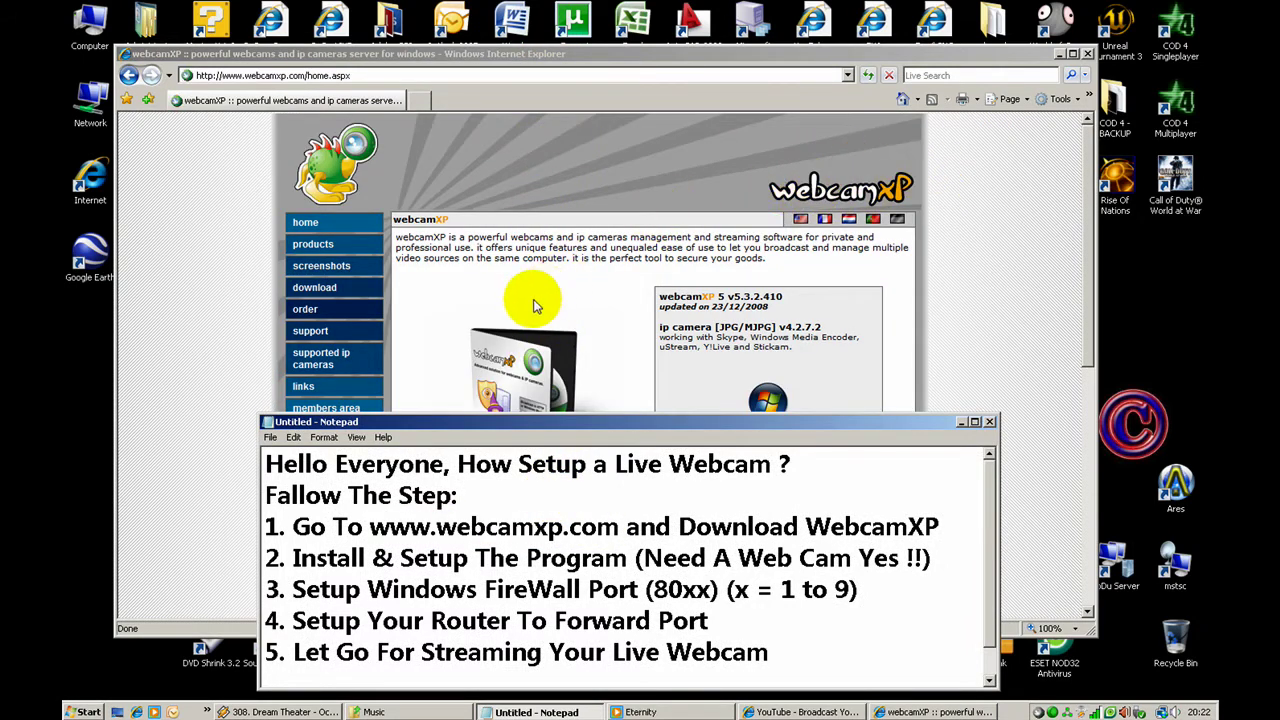
- Download the webcamXP installer wlite125.exe from the filekicker.com mirror, saving it to the desktop, and close the browser
{"action": "left_click", "coordinate": [500, 300]}
{"action": "left_click", "coordinate": [326, 287]}
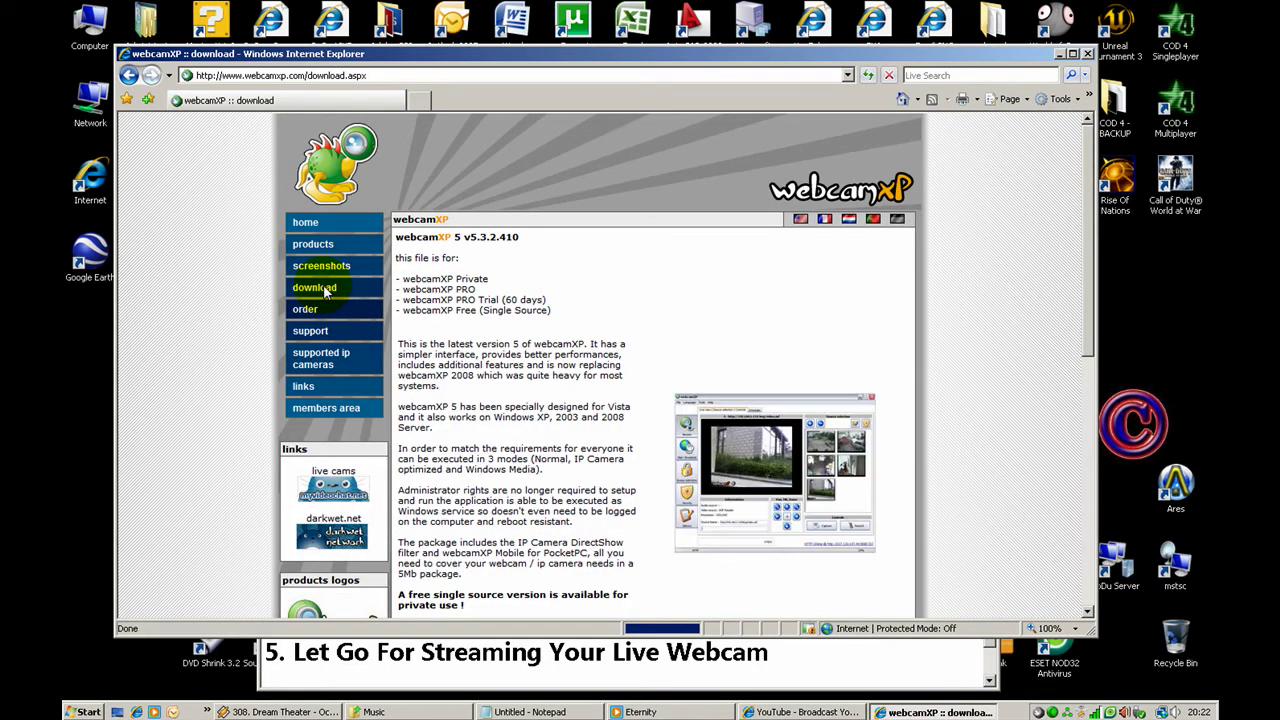
{"action": "scroll", "coordinate": [450, 340], "scroll_direction": "down", "scroll_amount": 3}
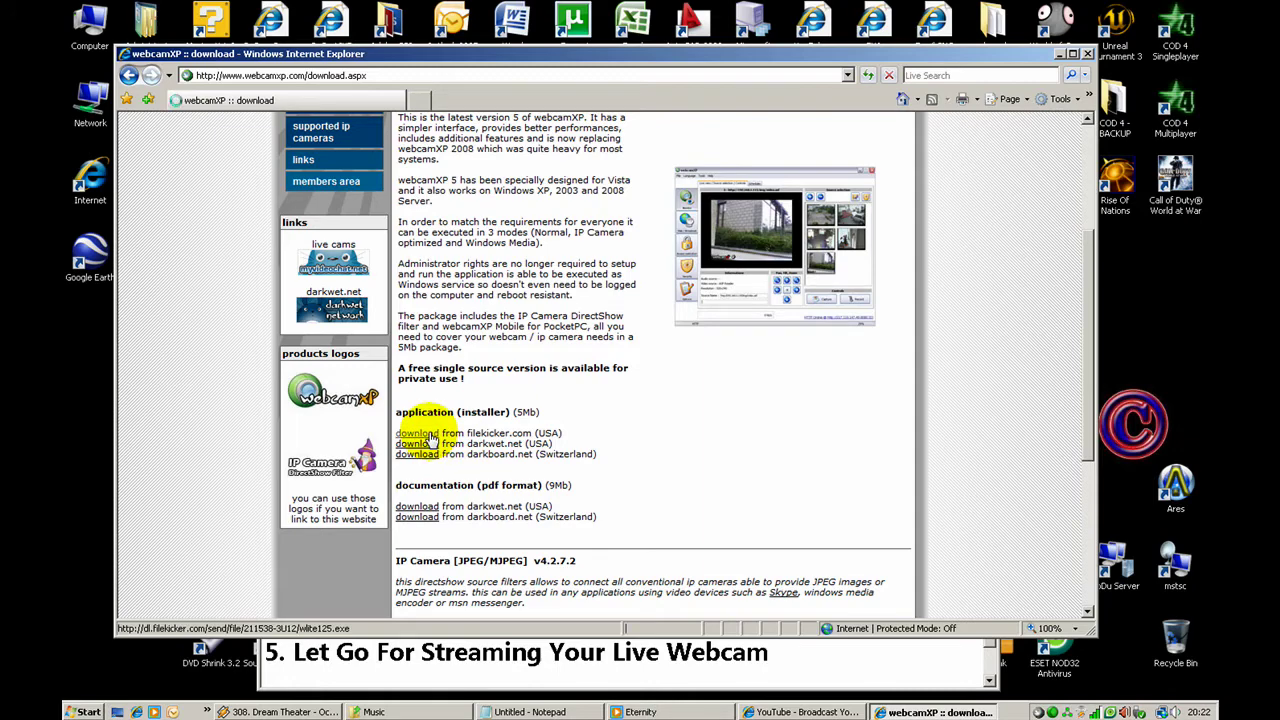
{"action": "left_click", "coordinate": [430, 437]}
{"action": "left_click", "coordinate": [686, 366]}
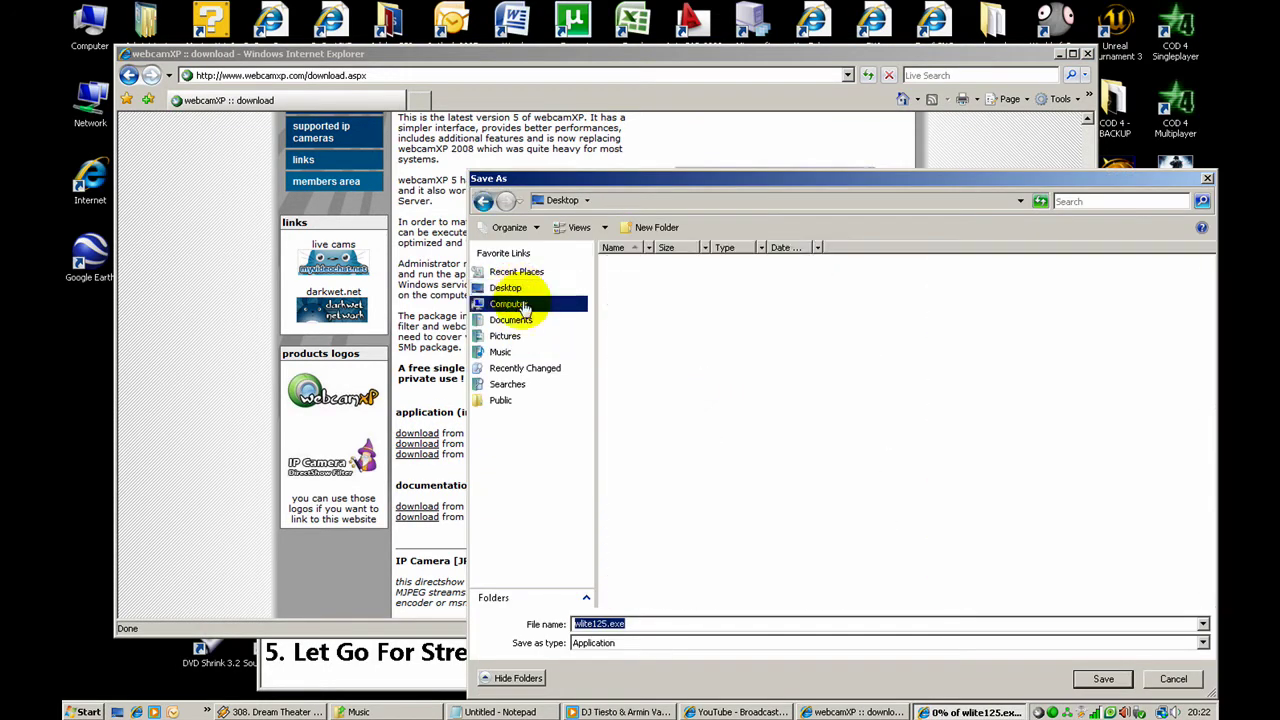
{"action": "left_click", "coordinate": [1108, 681]}
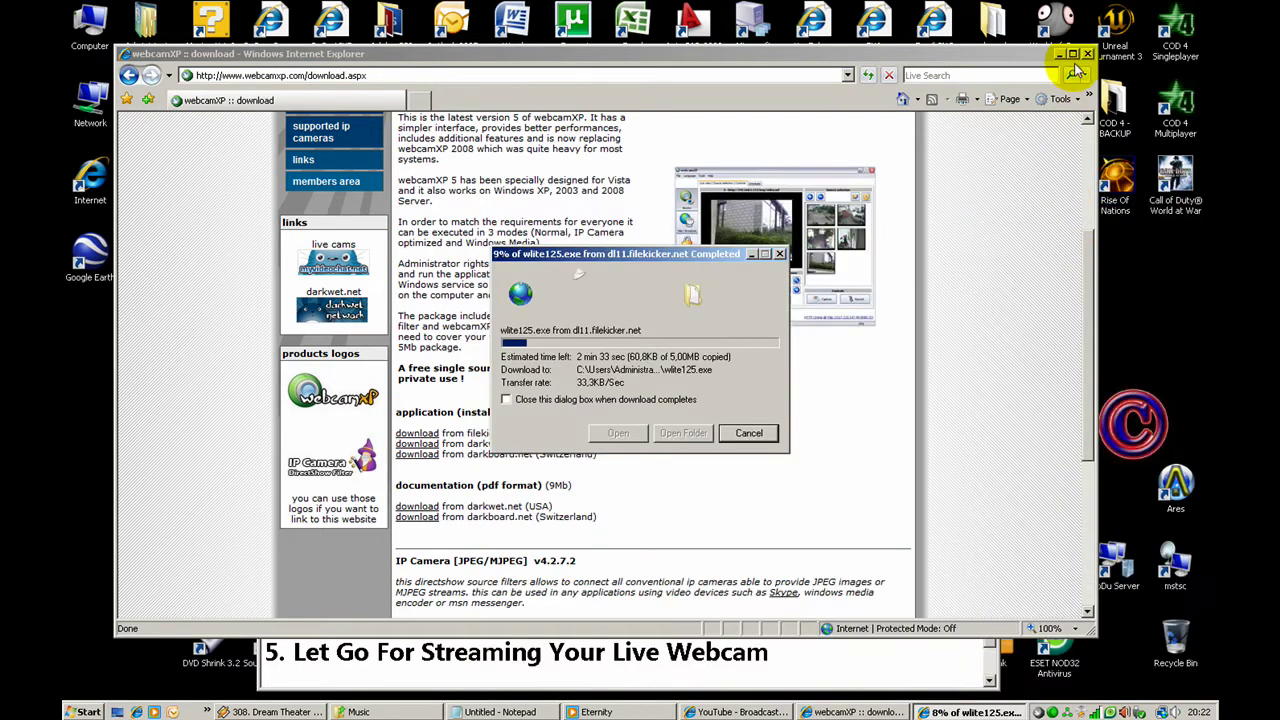
{"action": "left_click", "coordinate": [1088, 54]}
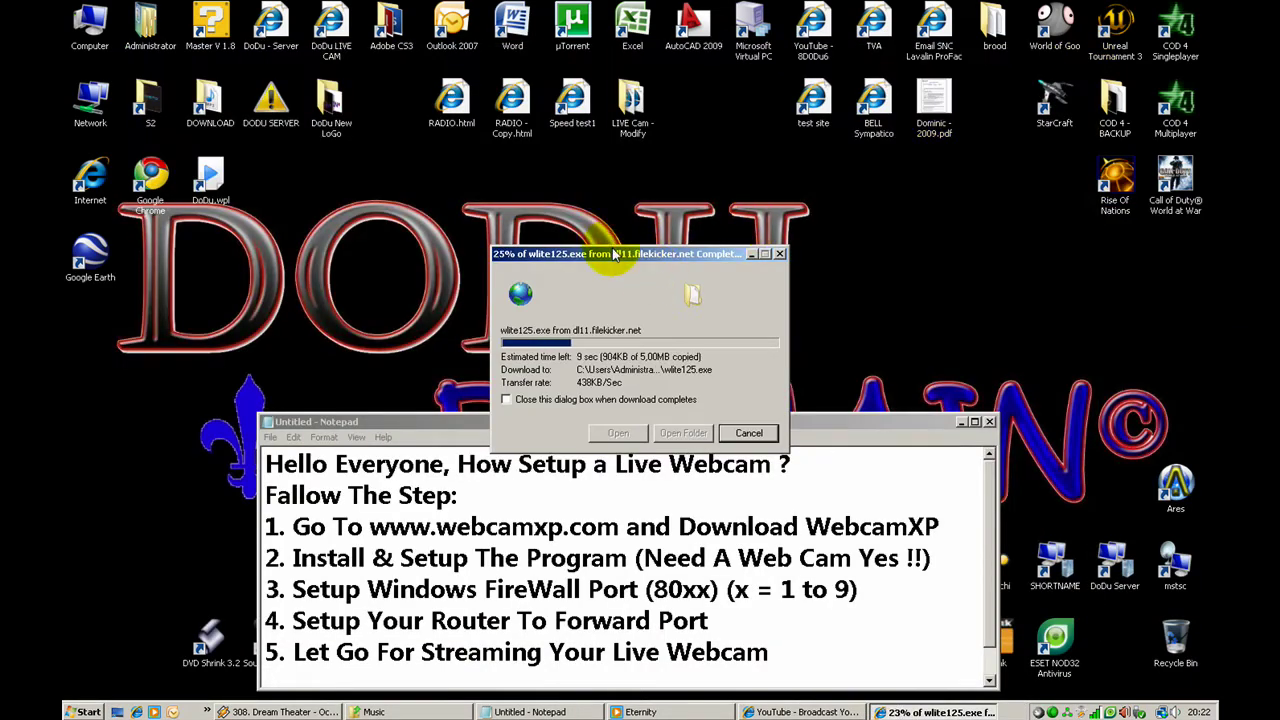
- Move the download progress window clear of the notes and highlight "Download WebcamXP" and the "Install & Setup The Program" line
{"action": "left_click_drag", "start_coordinate": [614, 254], "coordinate": [523, 210]}
{"action": "left_click_drag", "start_coordinate": [678, 526], "coordinate": [954, 531]}
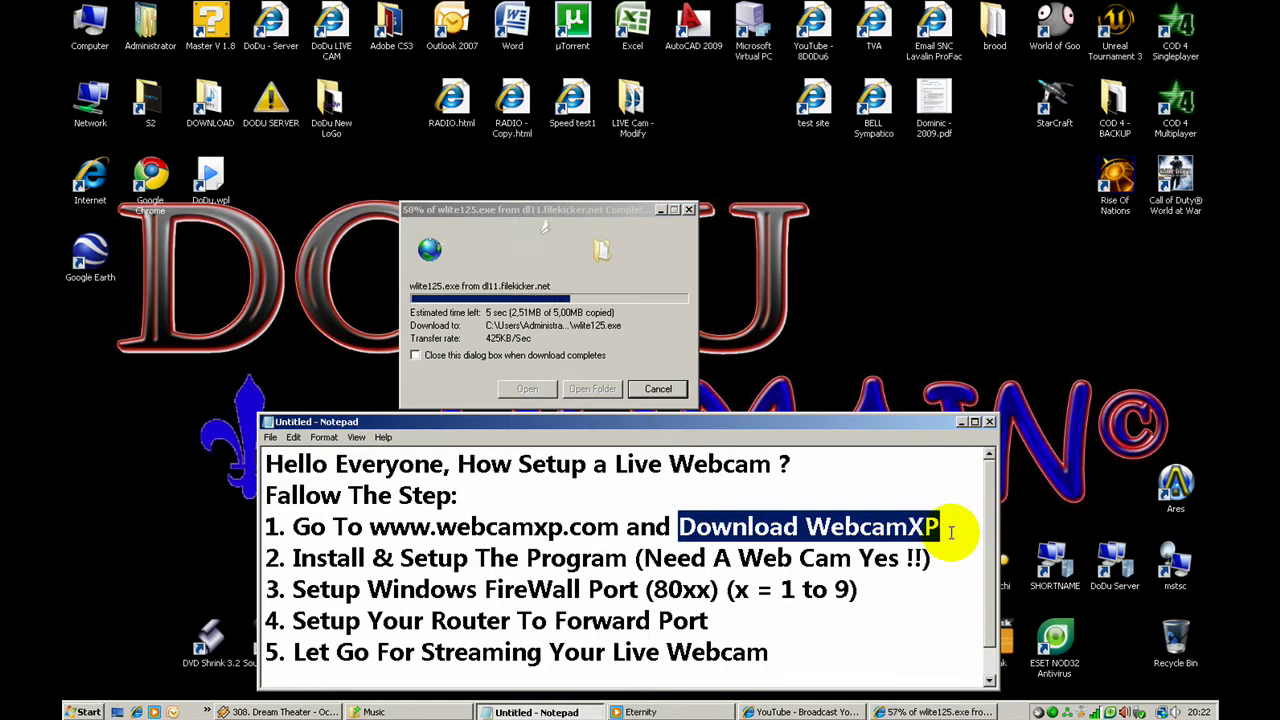
{"action": "left_click", "coordinate": [951, 532]}
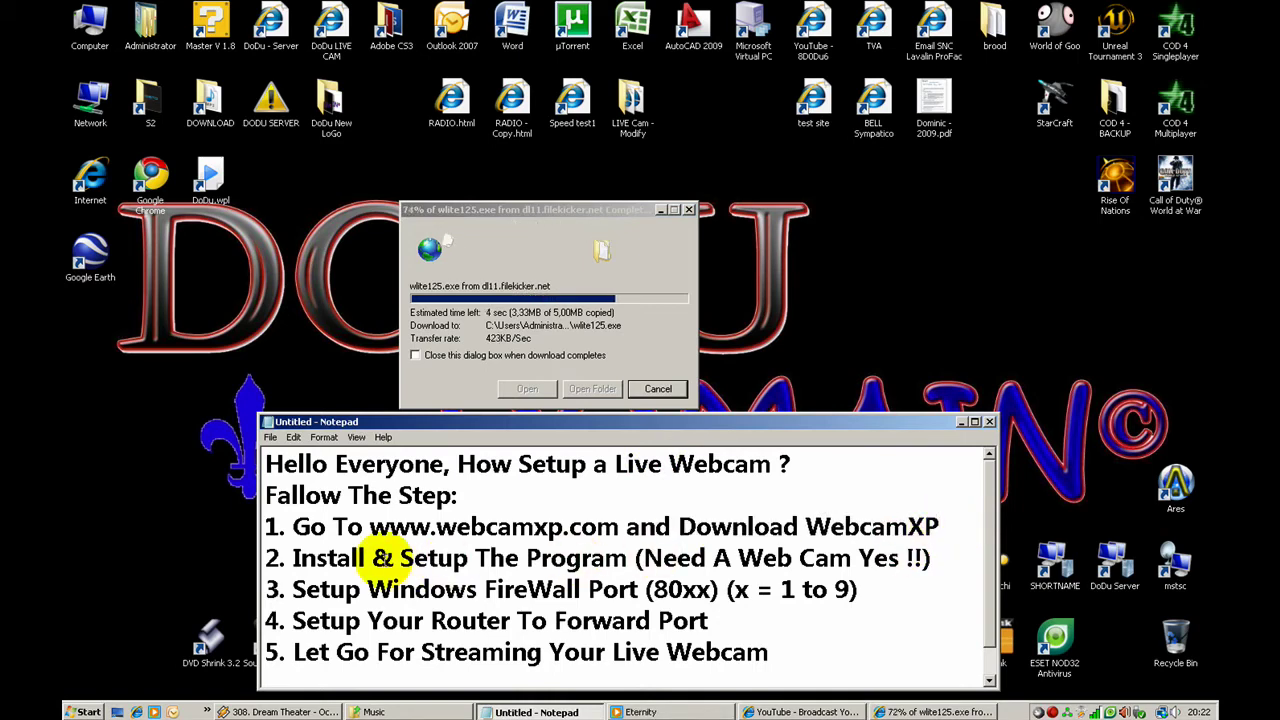
{"action": "left_click_drag", "start_coordinate": [292, 558], "coordinate": [918, 559]}
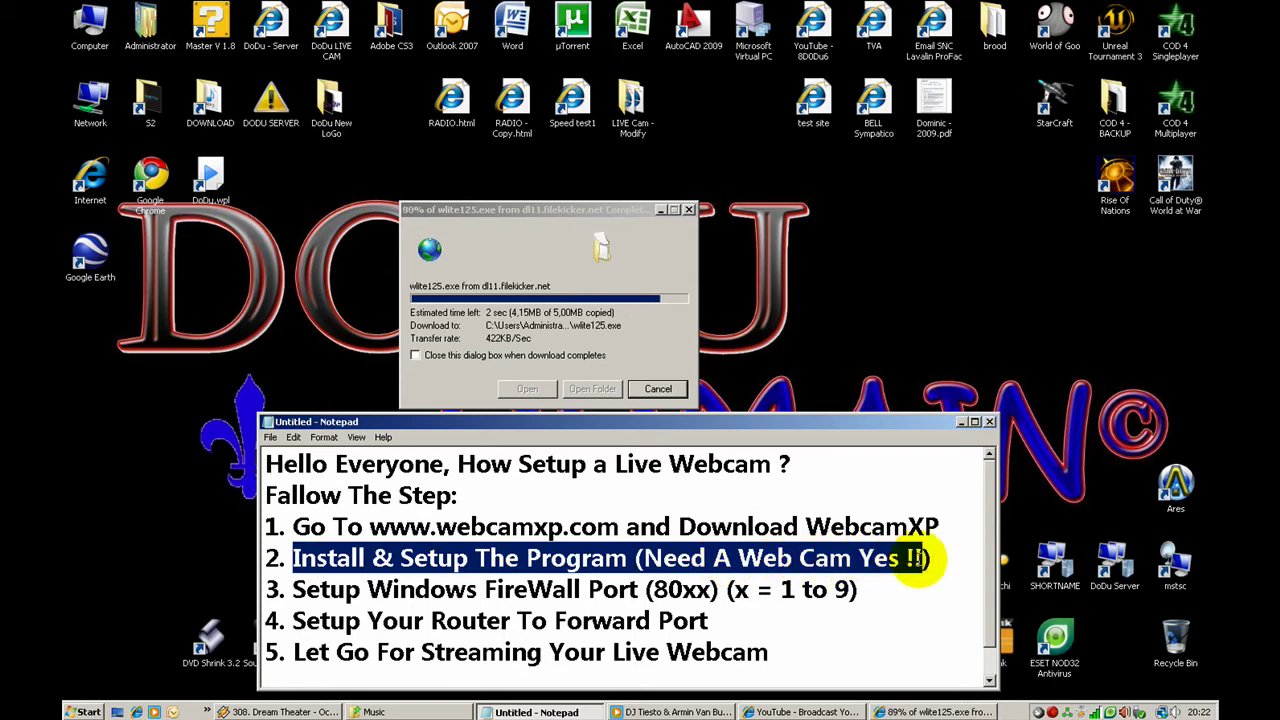
{"action": "left_click", "coordinate": [934, 560]}
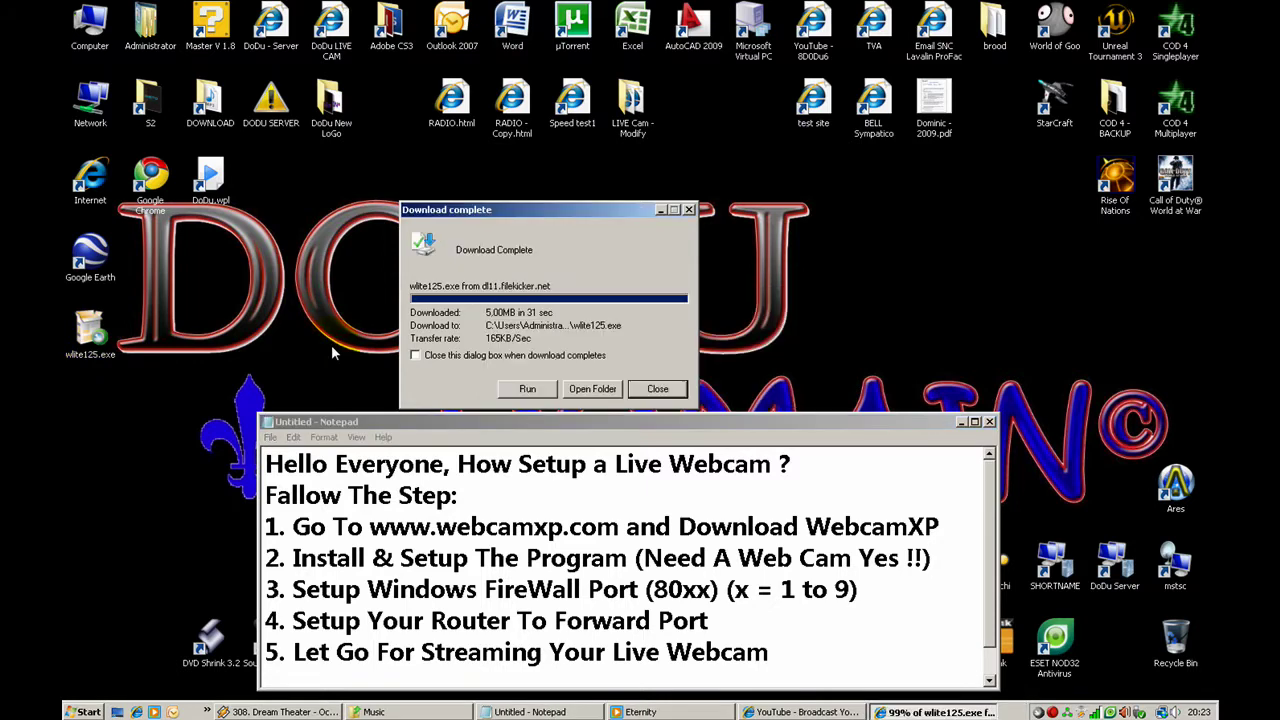
- Run the downloaded installer and install webcamXP 5 with the default components in C:\Program Files\wLite\, without a desktop icon
{"action": "left_click", "coordinate": [527, 389]}
{"action": "left_click", "coordinate": [590, 333]}
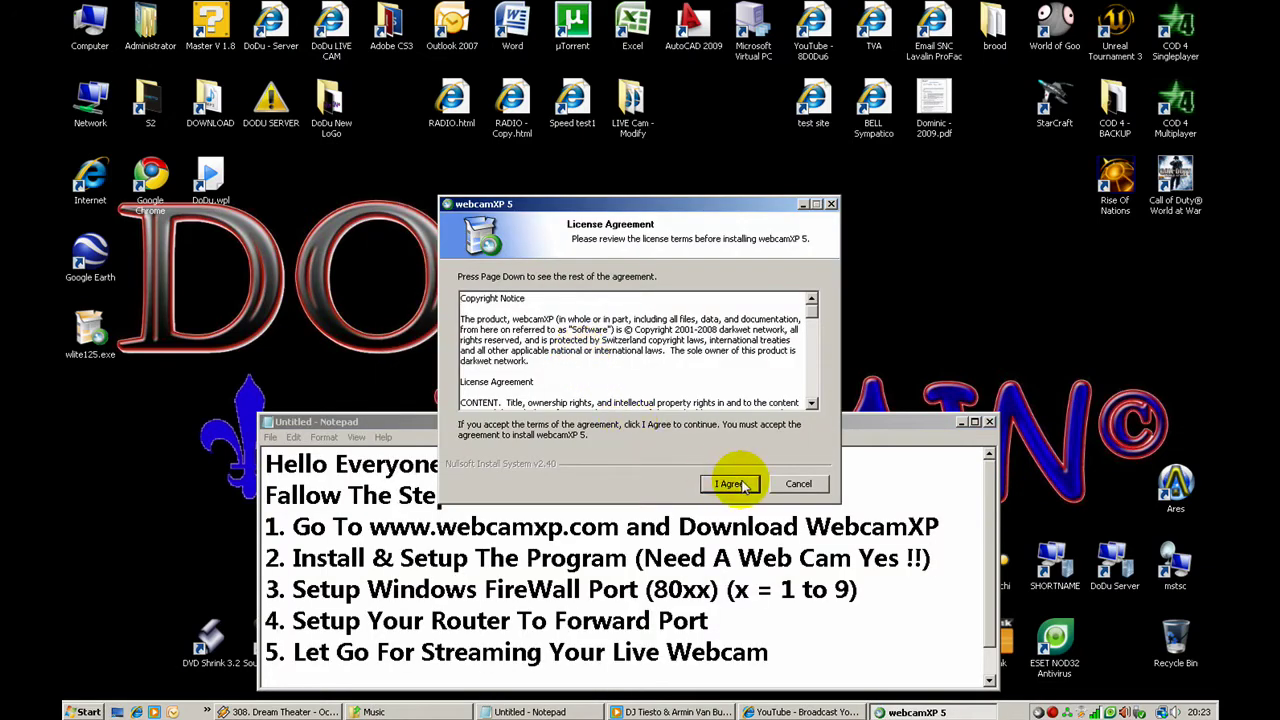
{"action": "left_click", "coordinate": [730, 484]}
{"action": "left_click", "coordinate": [728, 484]}
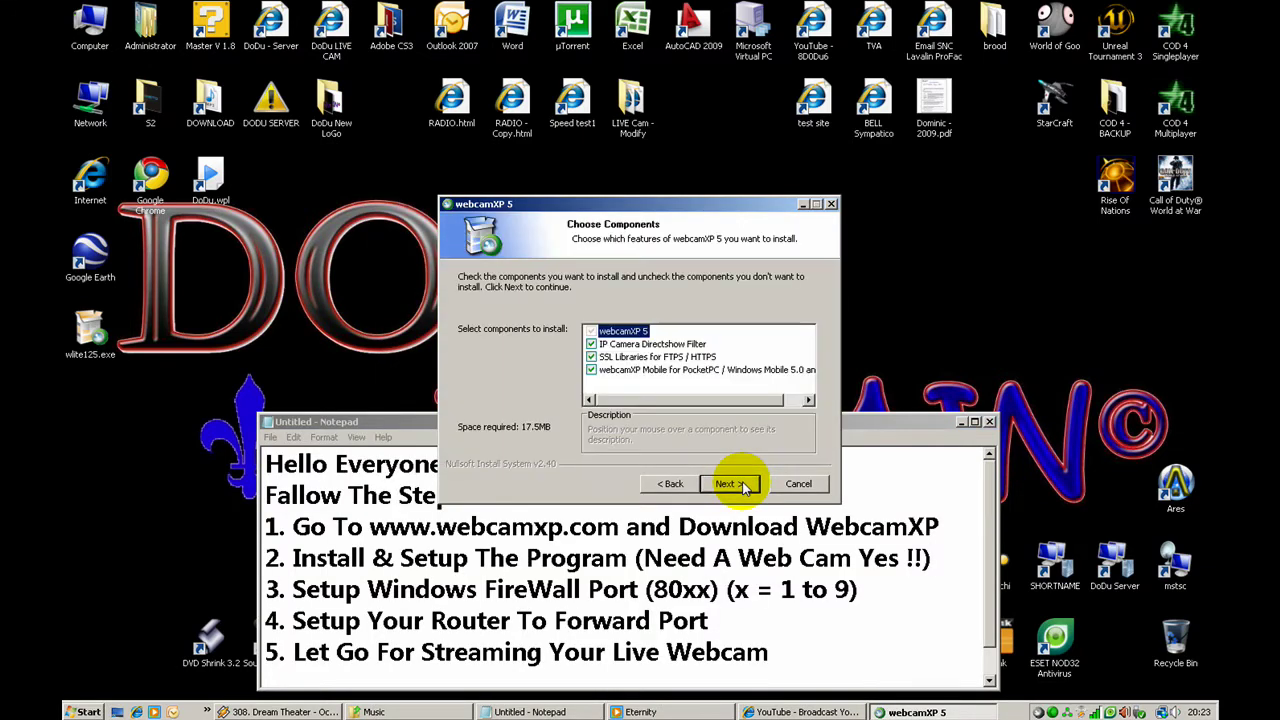
{"action": "left_click", "coordinate": [728, 484]}
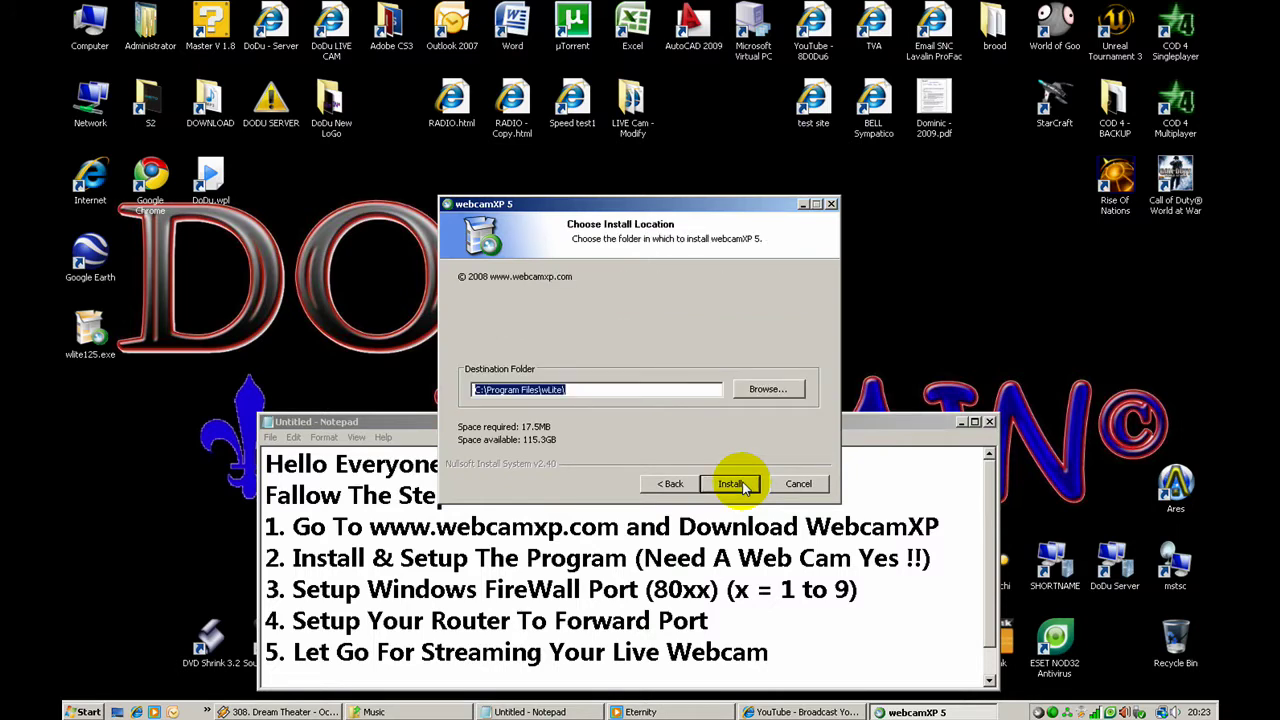
{"action": "left_click", "coordinate": [731, 484]}
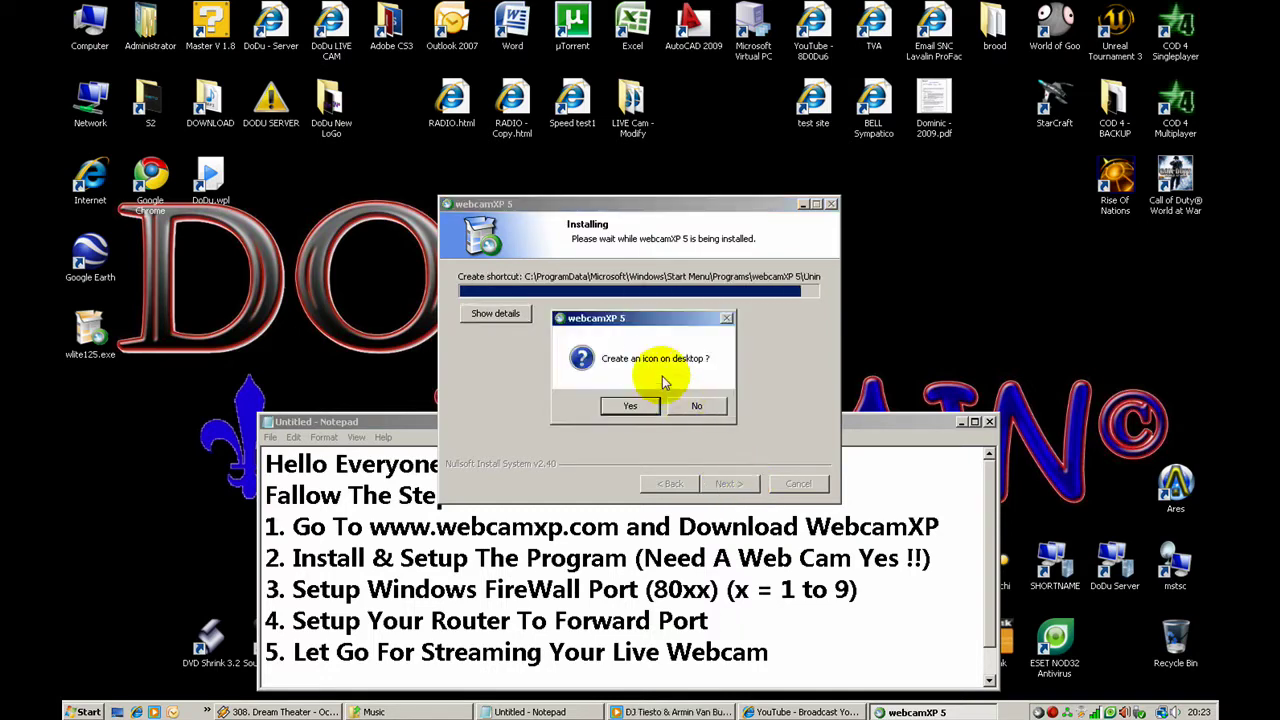
{"action": "left_click", "coordinate": [696, 406]}
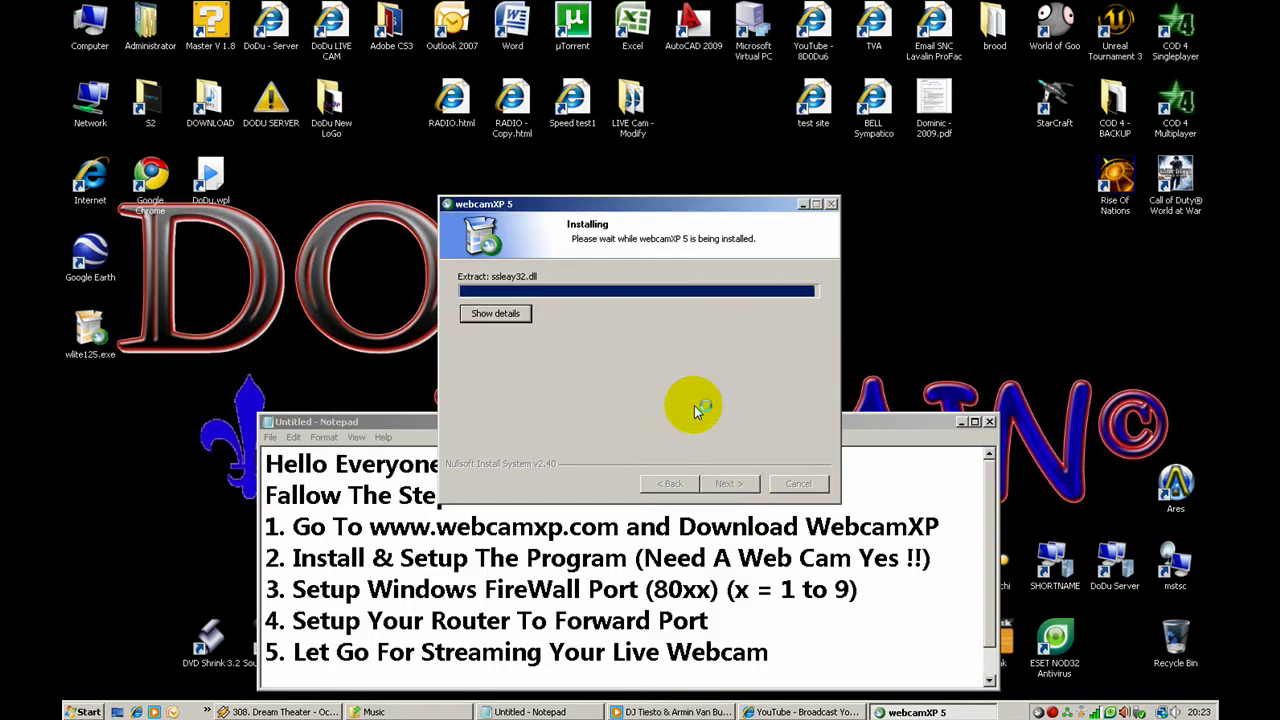
{"action": "left_click", "coordinate": [731, 484]}
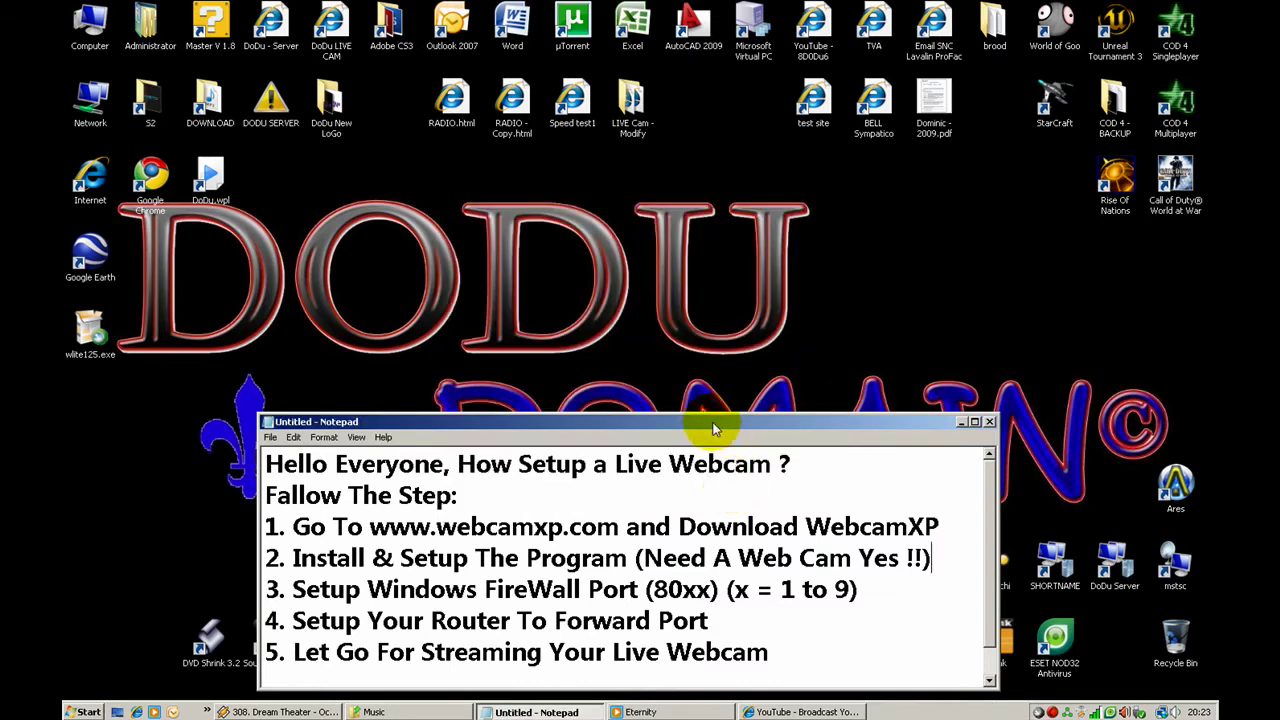
- Shift the notes window to uncover the webcamXP desktop shortcut and place the shortcut in the free area above the notes
{"action": "left_click_drag", "start_coordinate": [708, 427], "coordinate": [625, 429]}
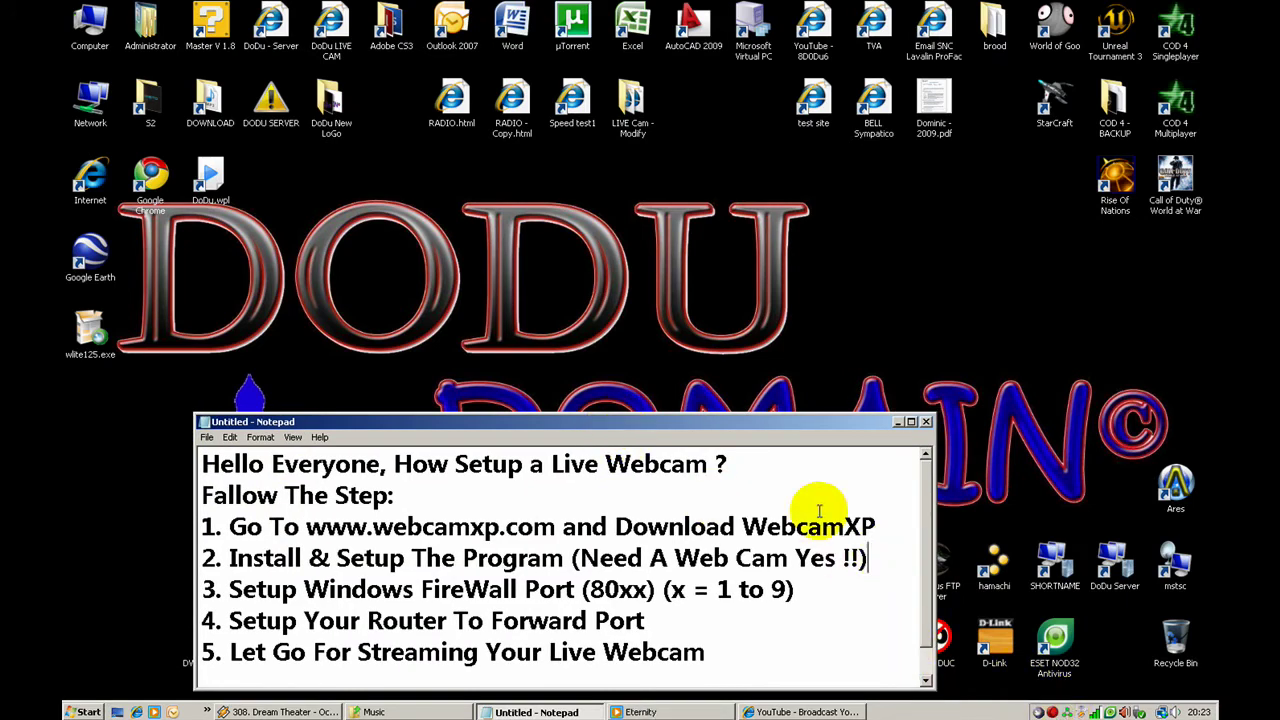
{"action": "left_click_drag", "start_coordinate": [740, 421], "coordinate": [675, 419]}
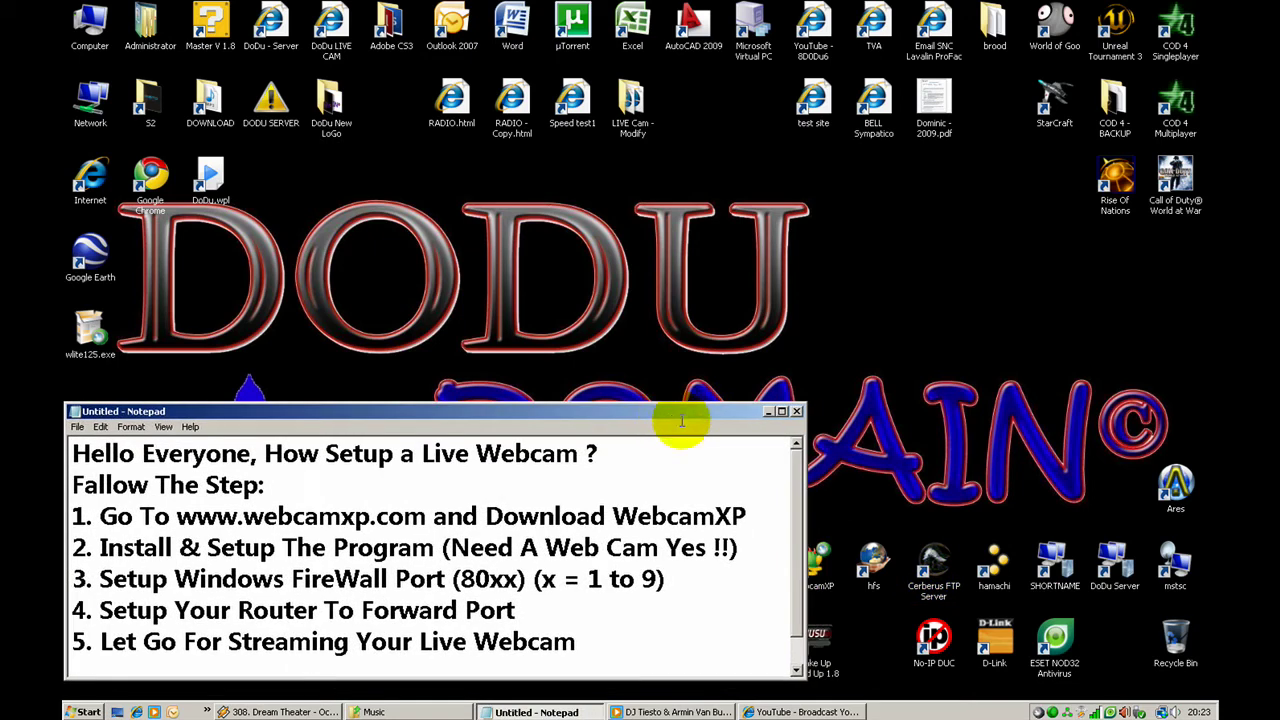
{"action": "left_click", "coordinate": [812, 552]}
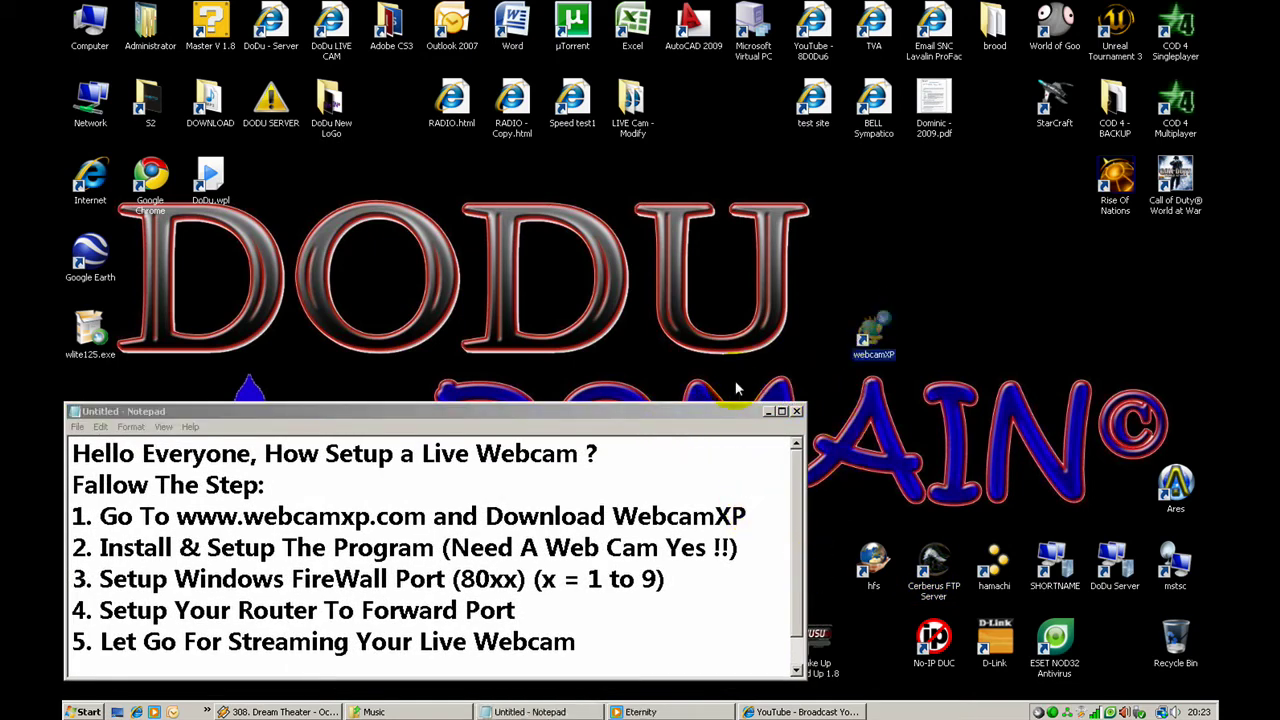
{"action": "left_click_drag", "start_coordinate": [711, 406], "coordinate": [946, 413]}
{"action": "left_click", "coordinate": [869, 306]}
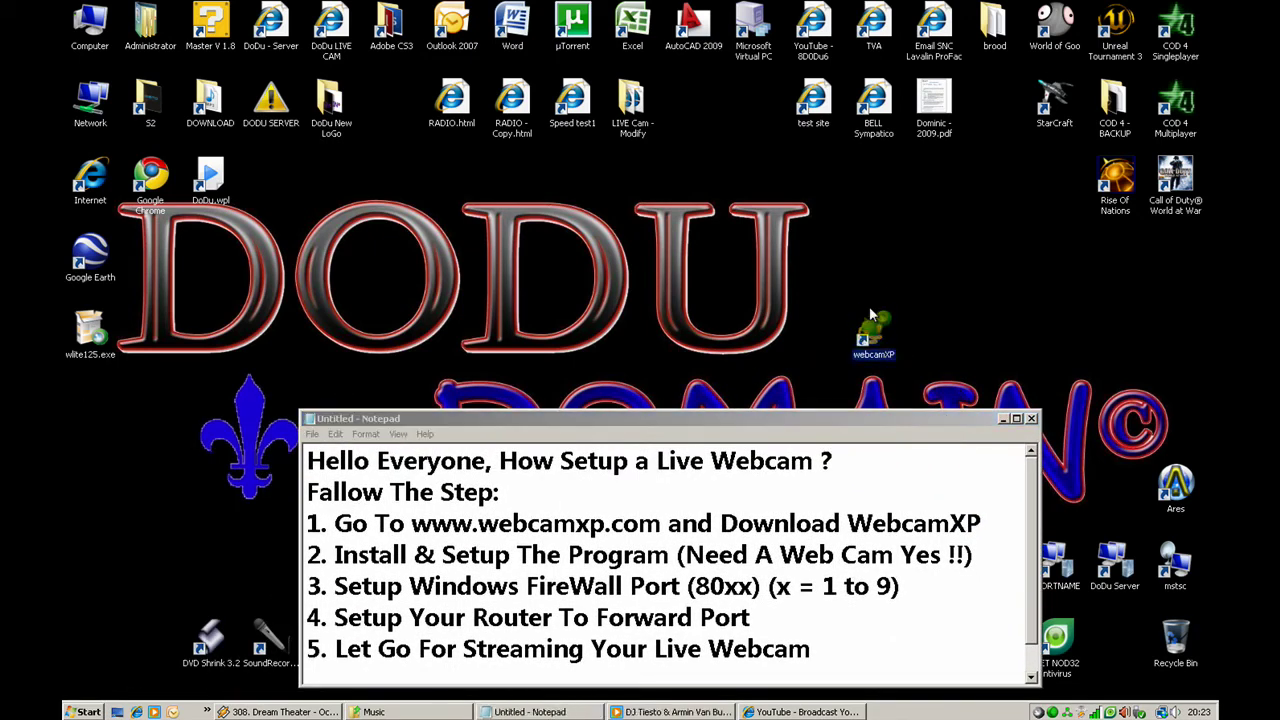
- Launch webcamXP from its desktop shortcut and connect the microsoft lifecam vx-3000 capture source as the video for source 1
{"action": "double_click", "coordinate": [874, 338]}
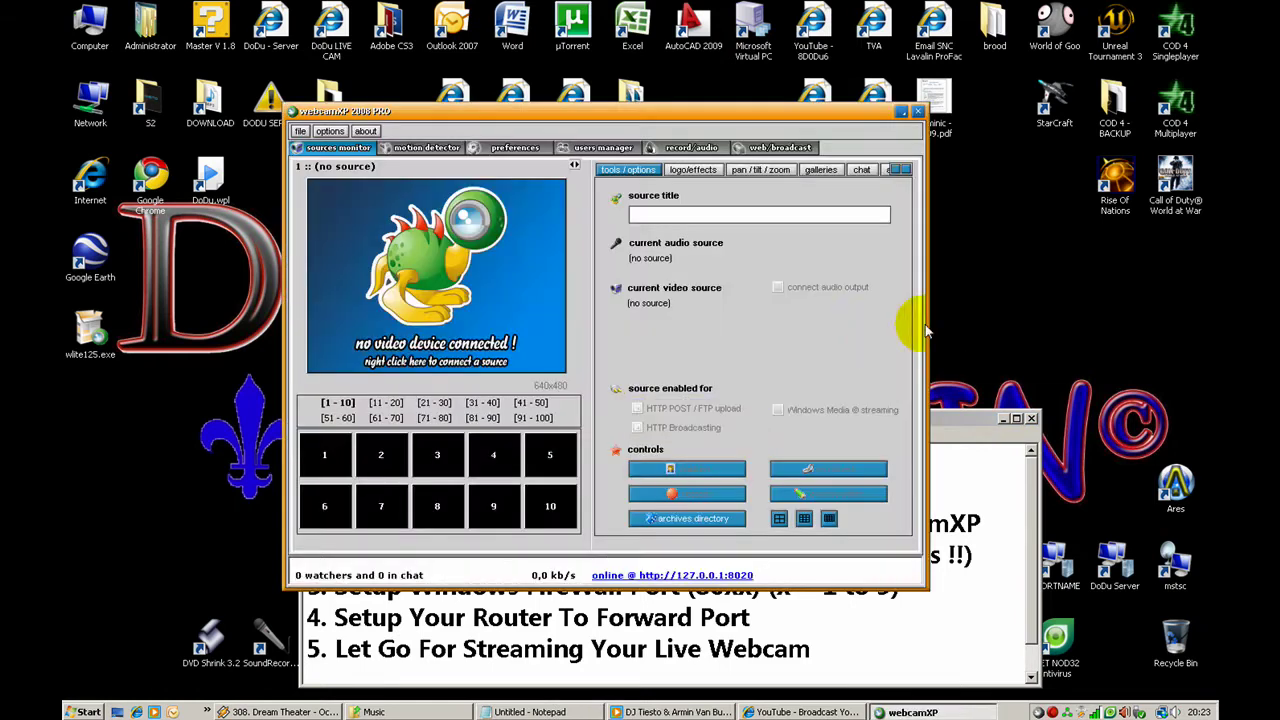
{"action": "left_click_drag", "start_coordinate": [538, 117], "coordinate": [542, 86]}
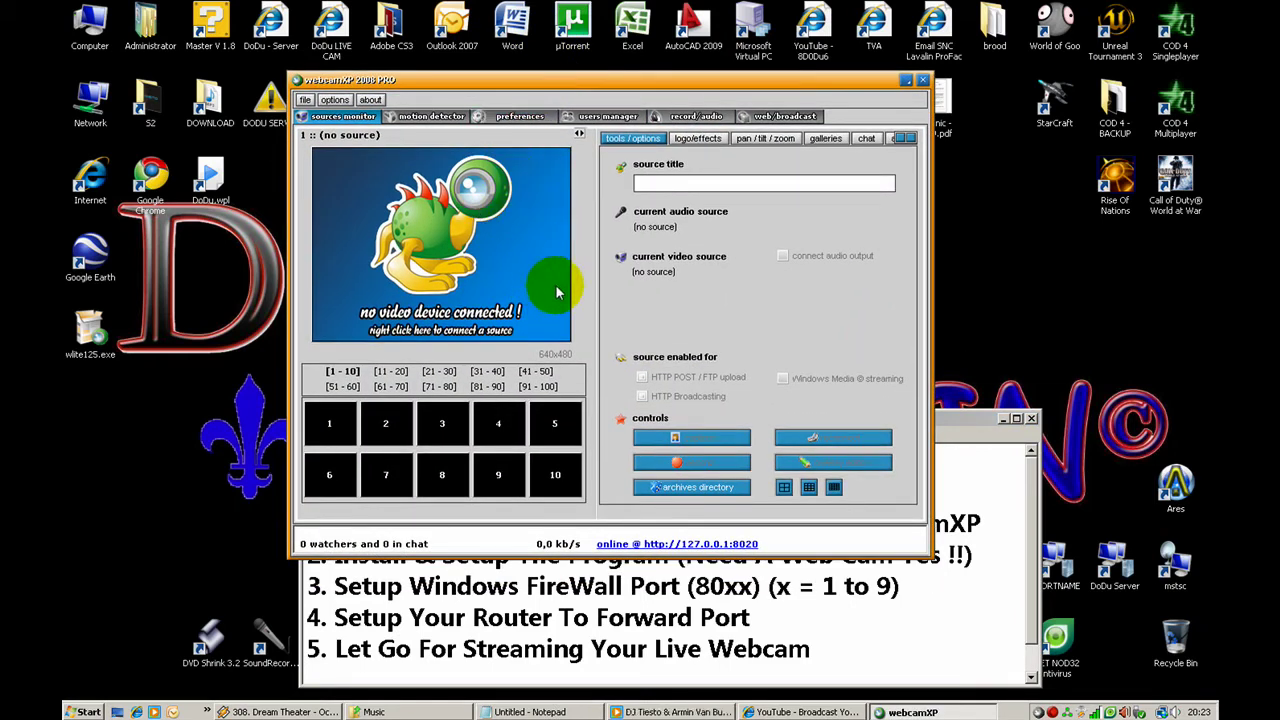
{"action": "right_click", "coordinate": [340, 426]}
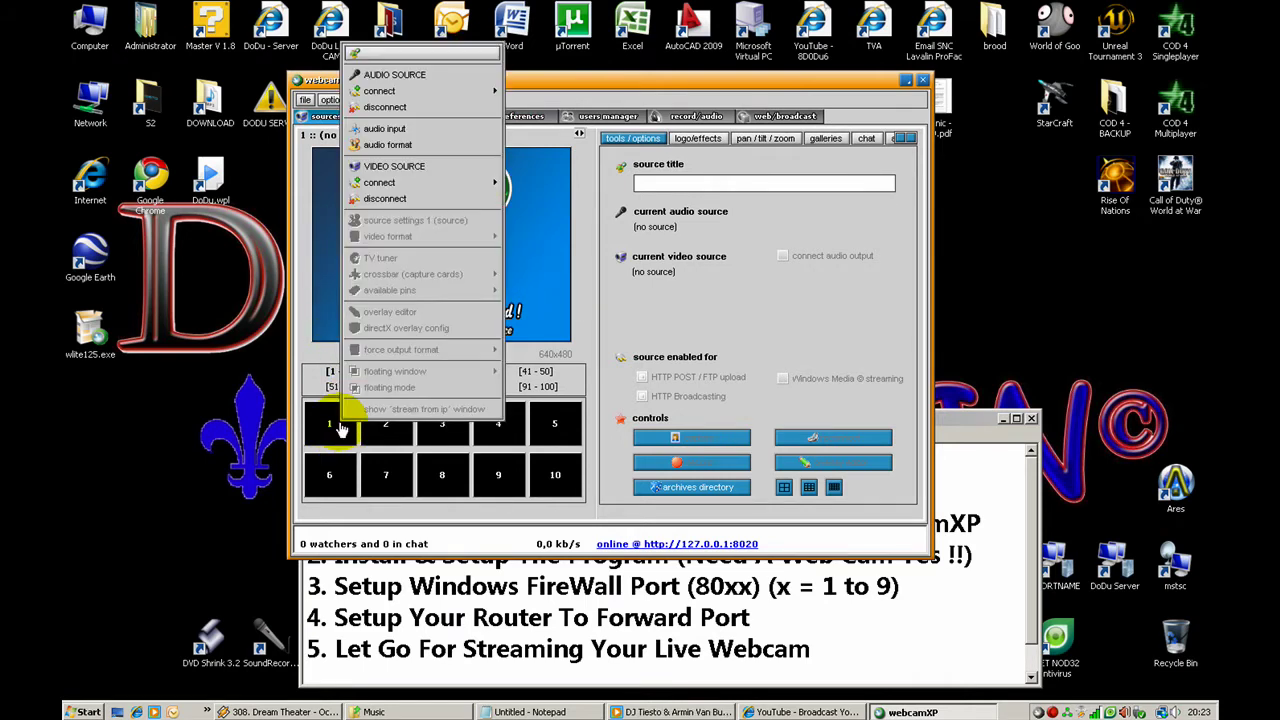
{"action": "mouse_move", "coordinate": [435, 186]}
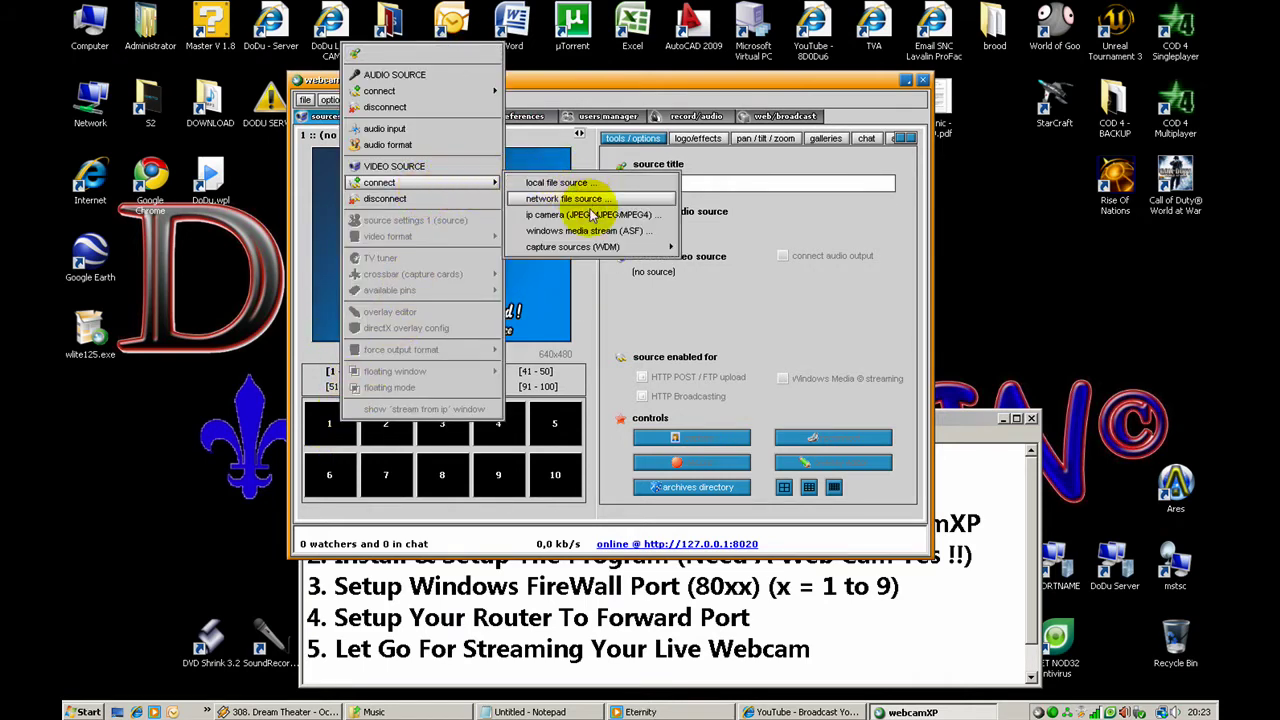
{"action": "mouse_move", "coordinate": [627, 250]}
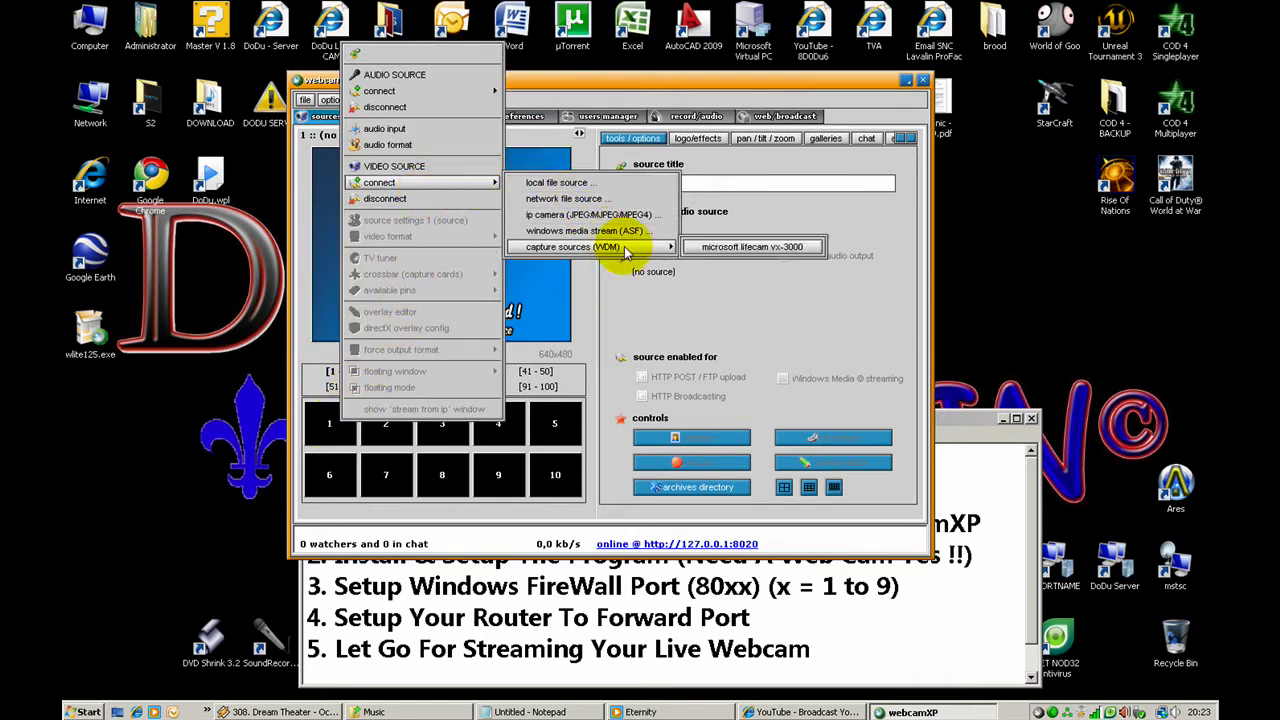
{"action": "left_click", "coordinate": [752, 247]}
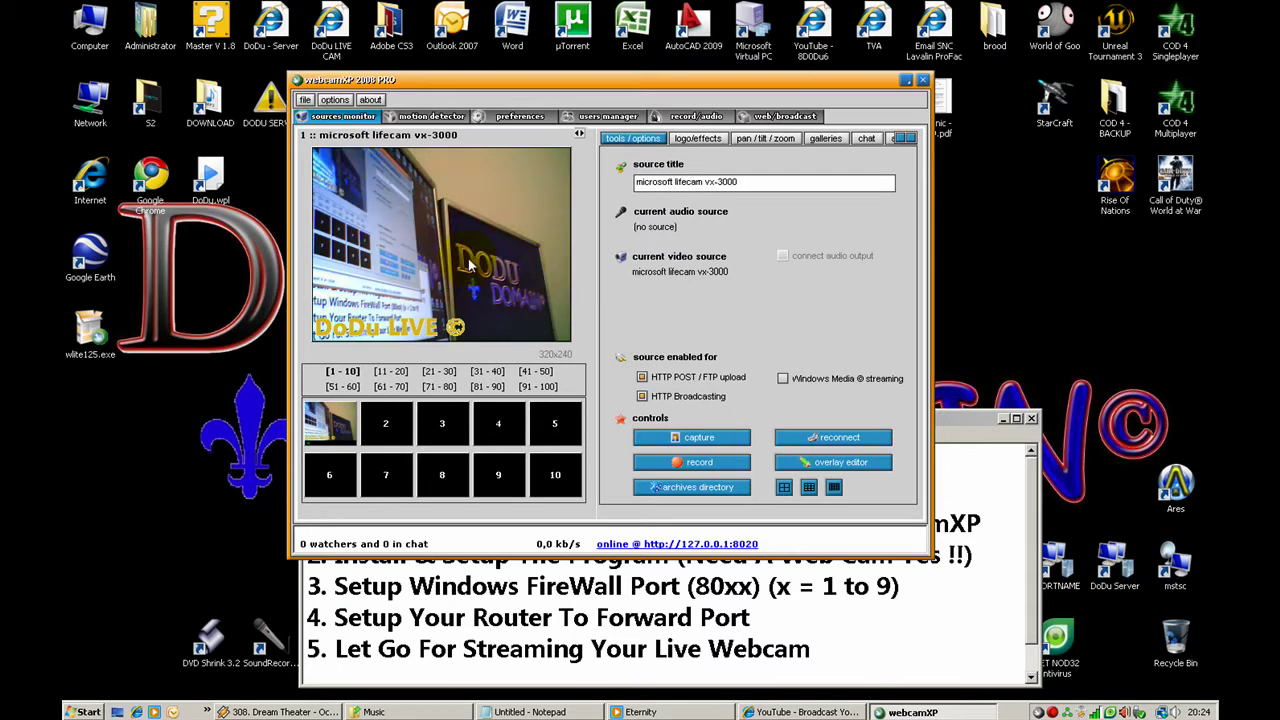
- Stop the internal HTTP web server, keep 127.0.0.1 as its internet IP address with port 8020, and start it again
{"action": "left_click", "coordinate": [775, 117]}
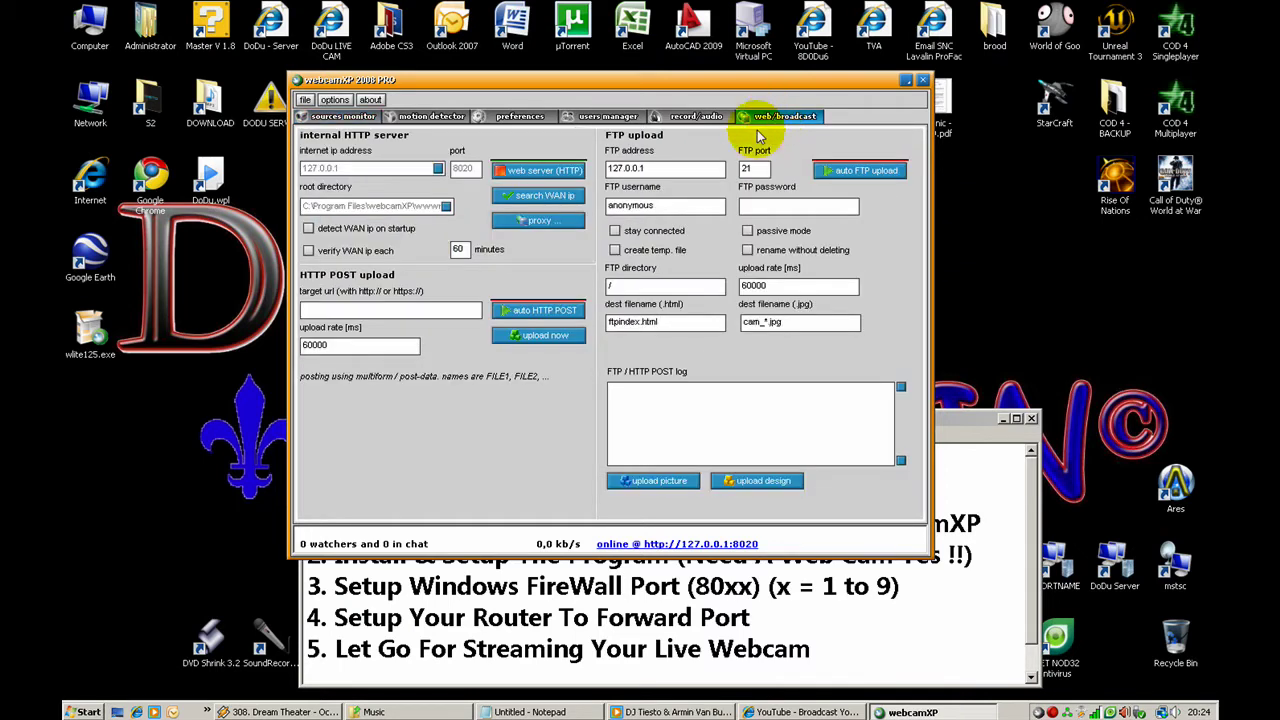
{"action": "left_click", "coordinate": [512, 172]}
{"action": "left_click", "coordinate": [437, 168]}
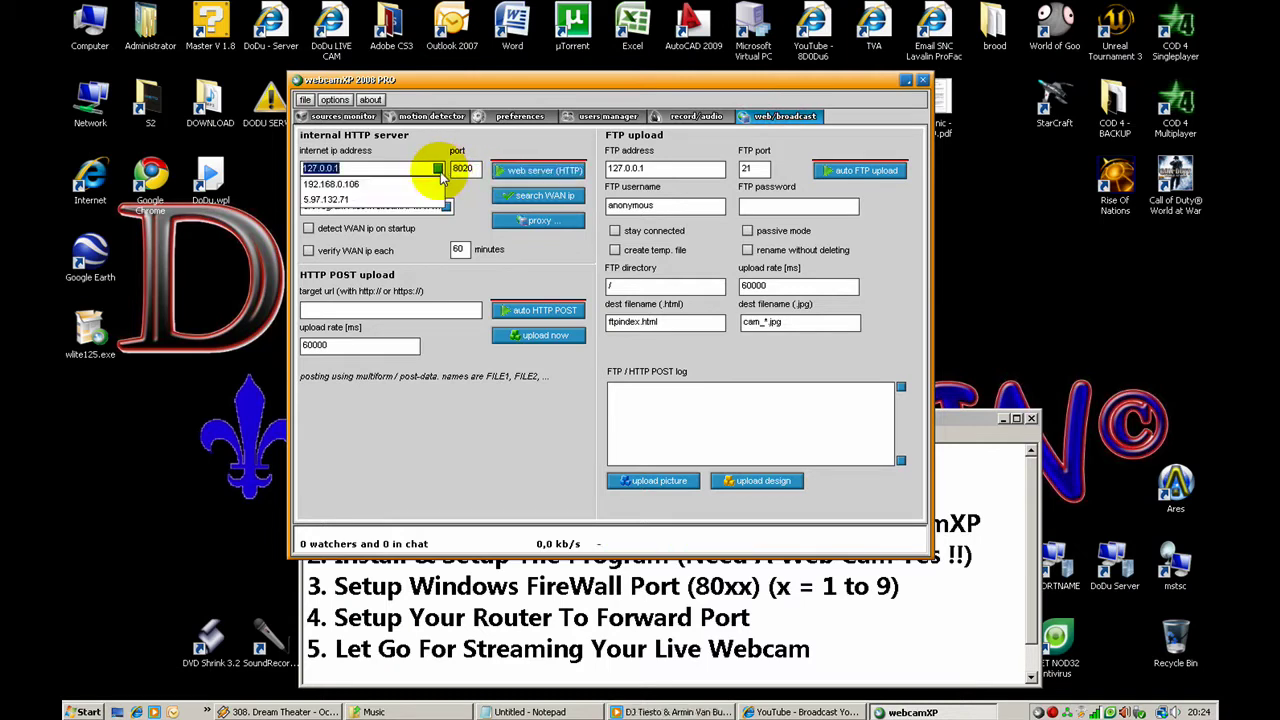
{"action": "left_click", "coordinate": [370, 170]}
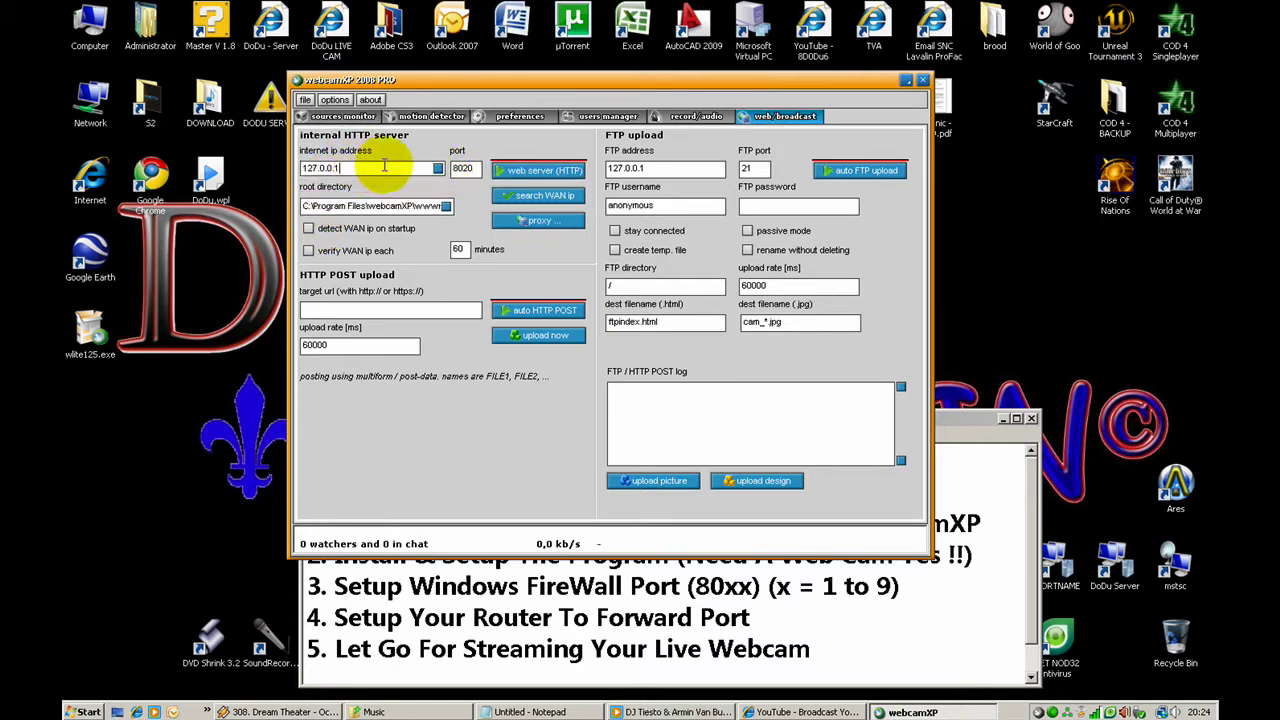
{"action": "left_click", "coordinate": [528, 171]}
{"action": "left_click", "coordinate": [505, 170]}
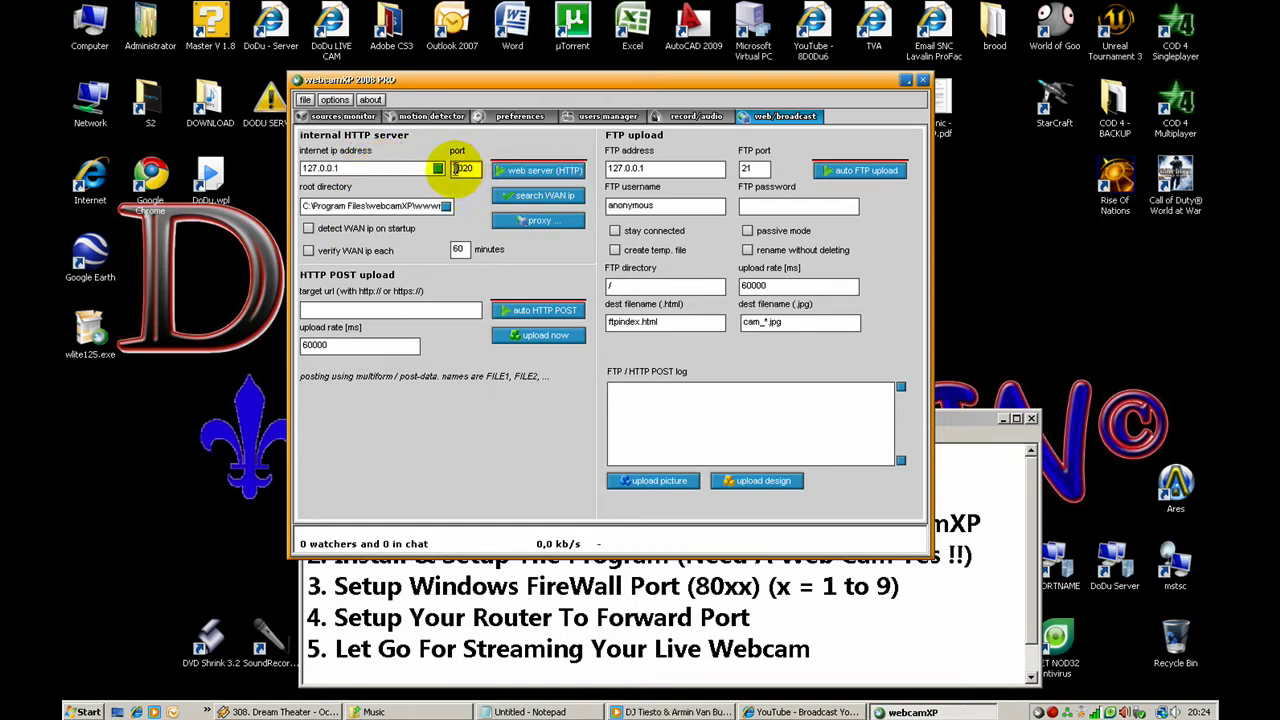
{"action": "left_click", "coordinate": [525, 171]}
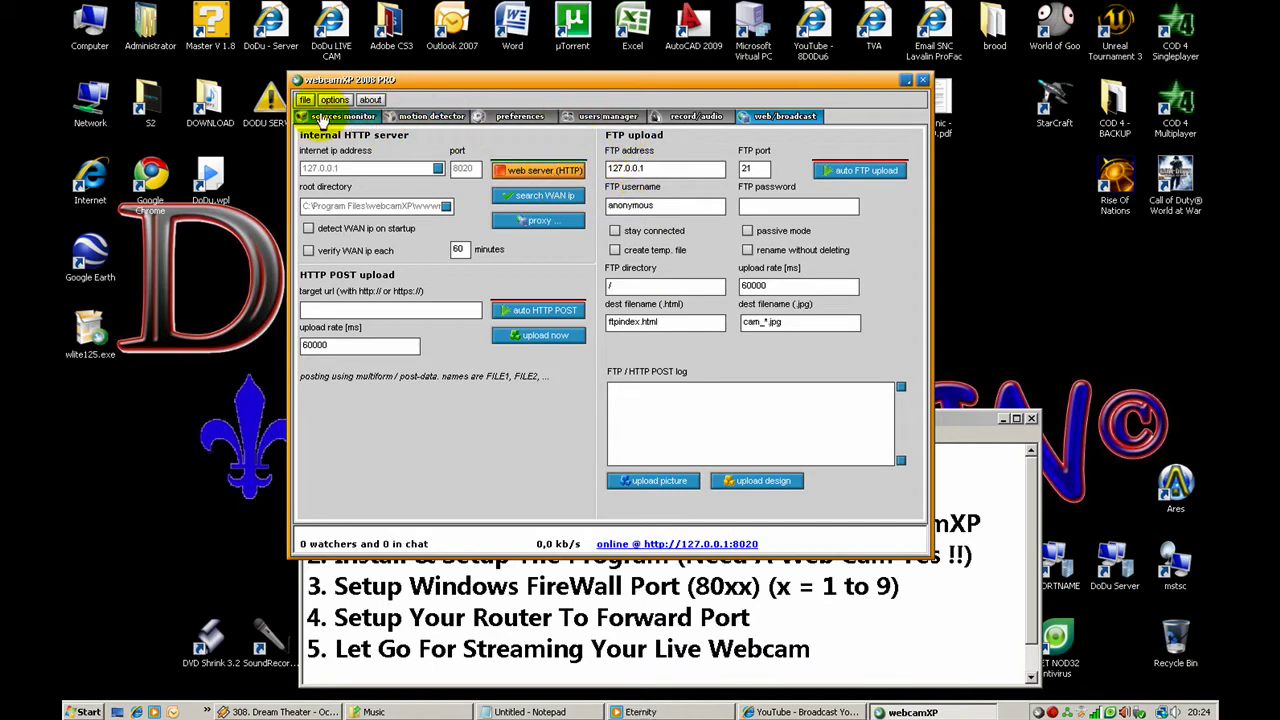
- Look through the site design preferences and the motion detector settings for source 1, and return to the source monitor
{"action": "left_click", "coordinate": [323, 117]}
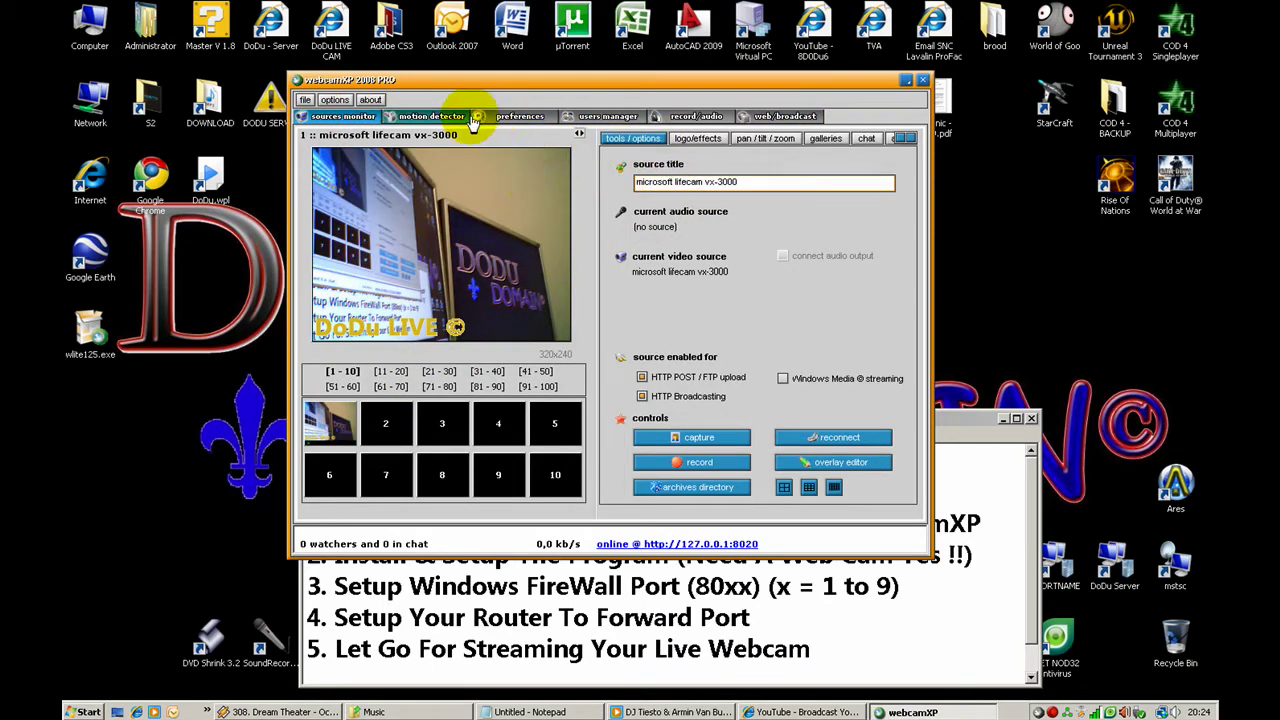
{"action": "left_click", "coordinate": [512, 116]}
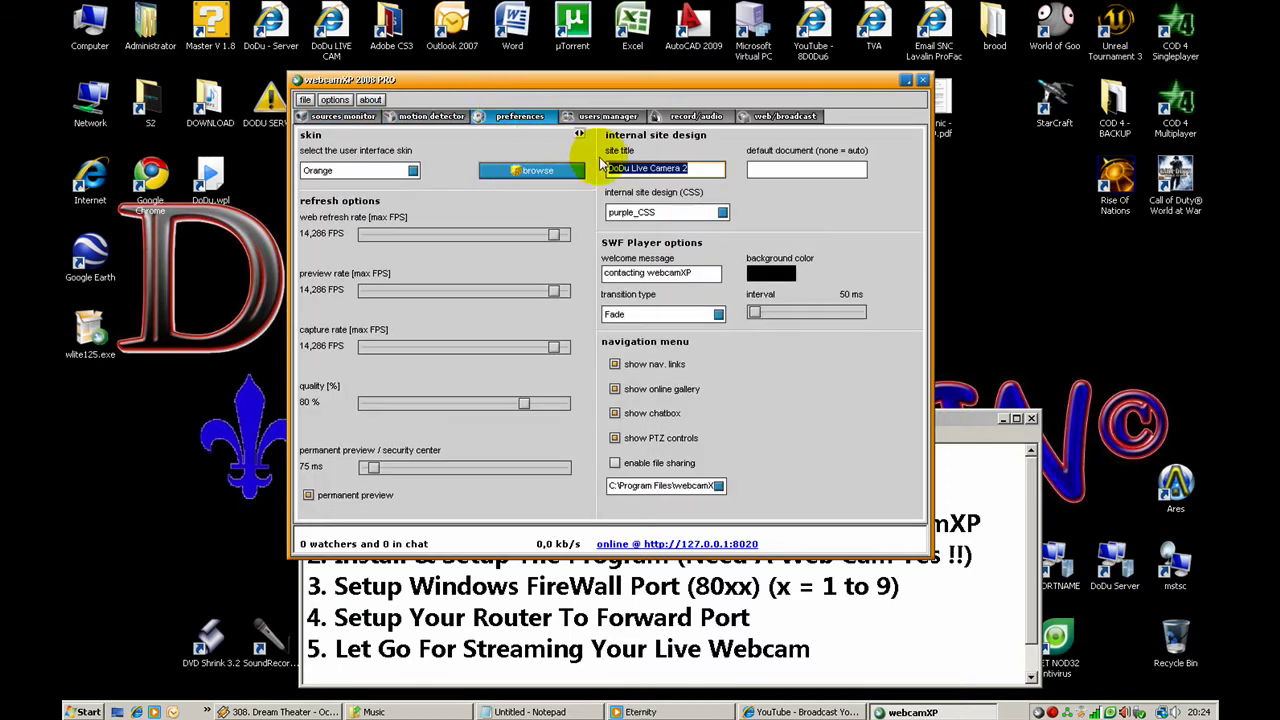
{"action": "left_click", "coordinate": [650, 272]}
{"action": "left_click", "coordinate": [432, 117]}
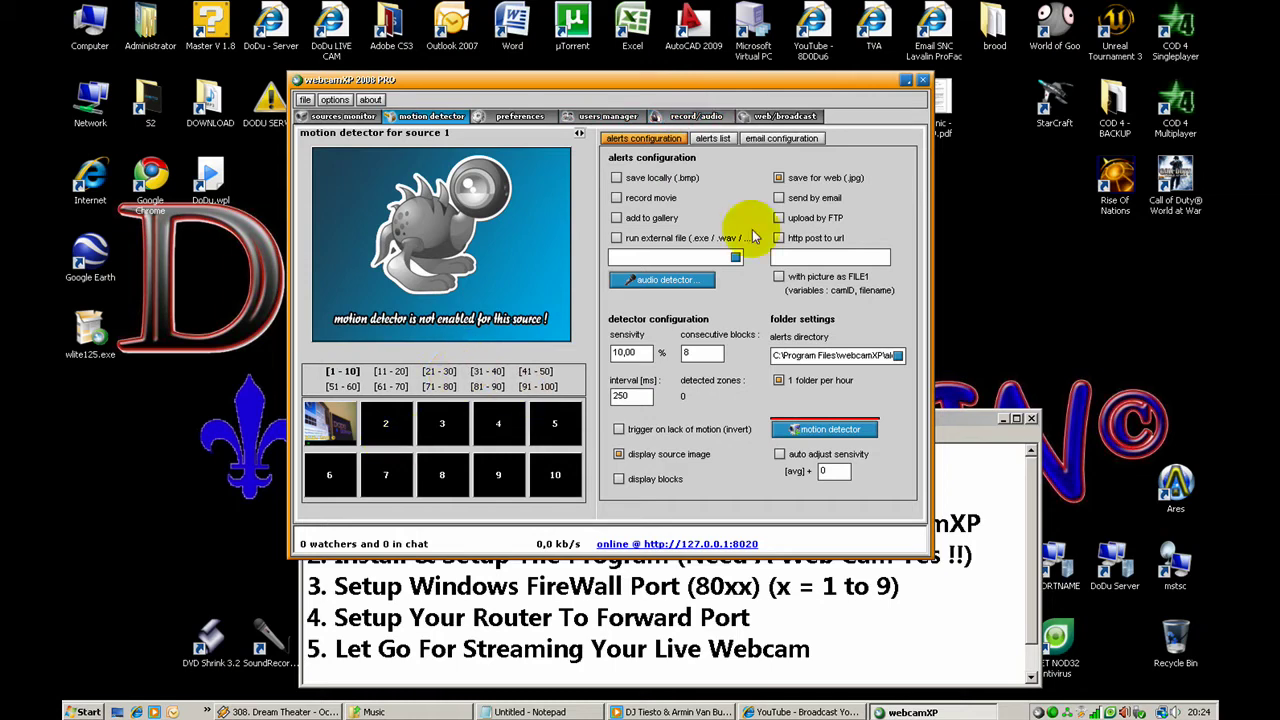
{"action": "left_click", "coordinate": [380, 117]}
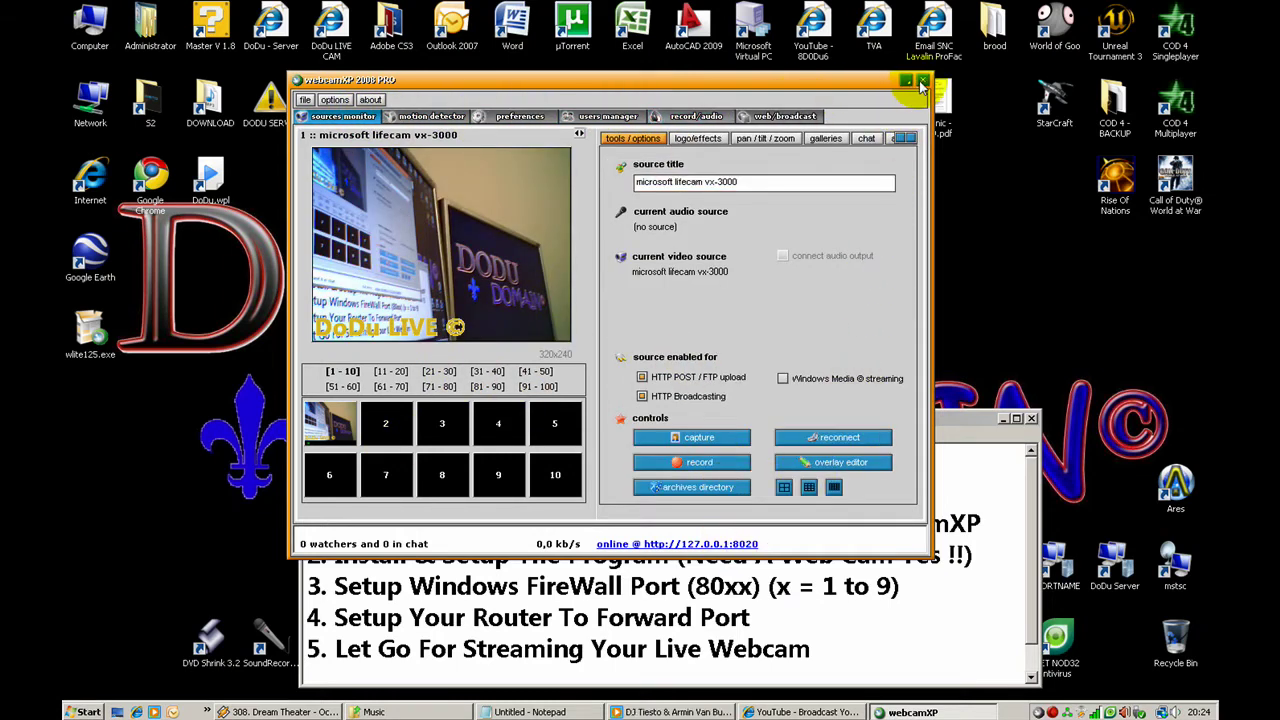
- Minimize webcamXP and highlight the "Setup Windows FireWall Port (80xx) (x = 1 to 9)" line in the notes
{"action": "left_click", "coordinate": [906, 80]}
{"action": "left_click_drag", "start_coordinate": [352, 586], "coordinate": [931, 586]}
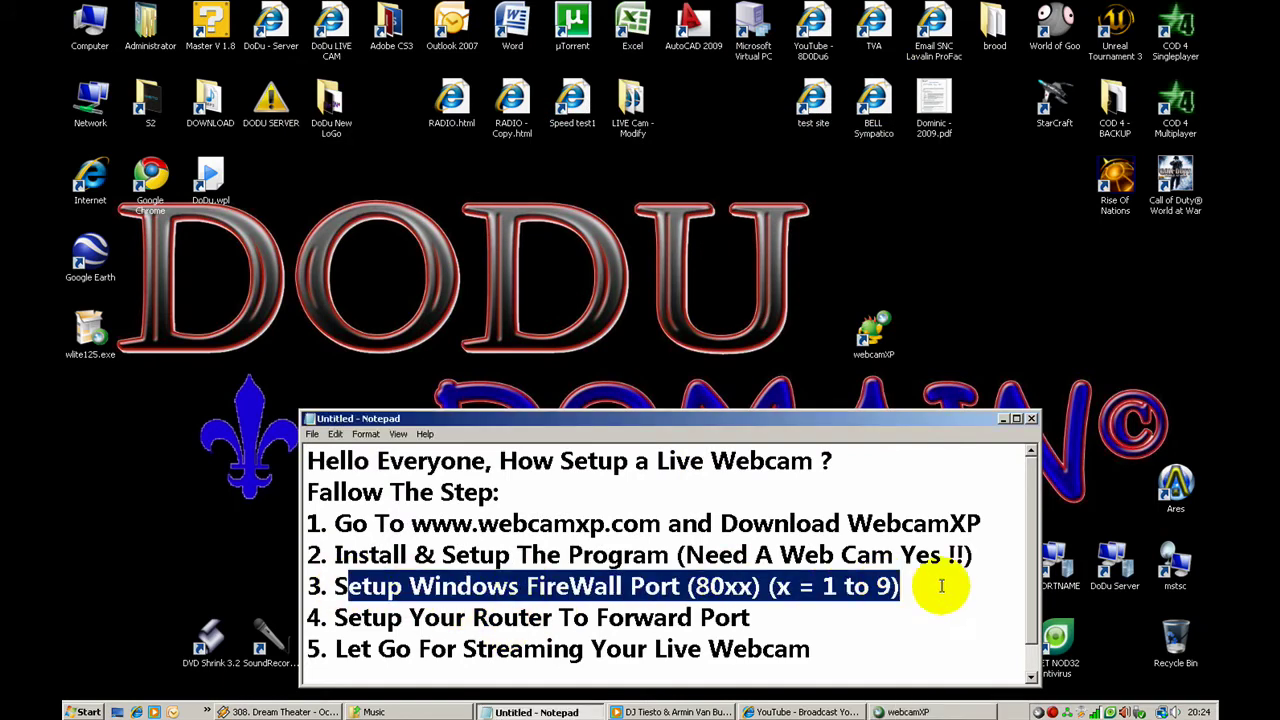
{"action": "left_click", "coordinate": [765, 586]}
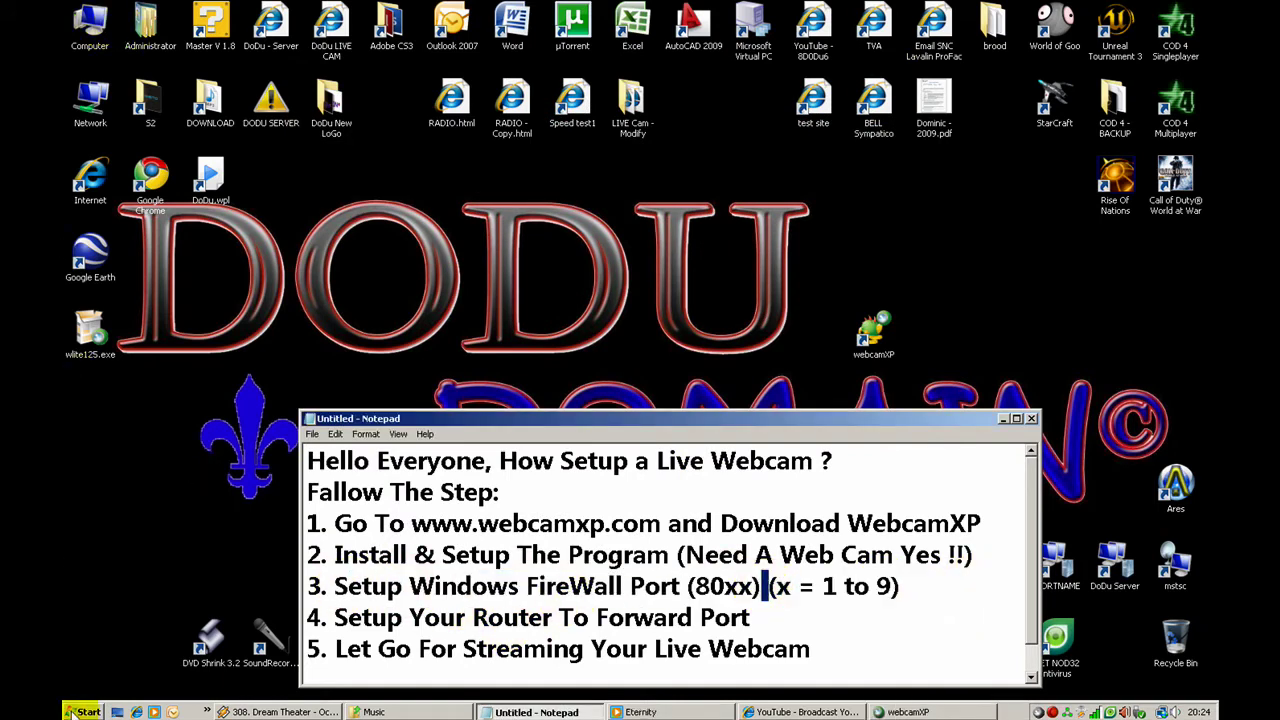
- Open Windows Firewall from Control Panel and bring up the exceptions in its settings
{"action": "left_click", "coordinate": [80, 712]}
{"action": "left_click", "coordinate": [300, 597]}
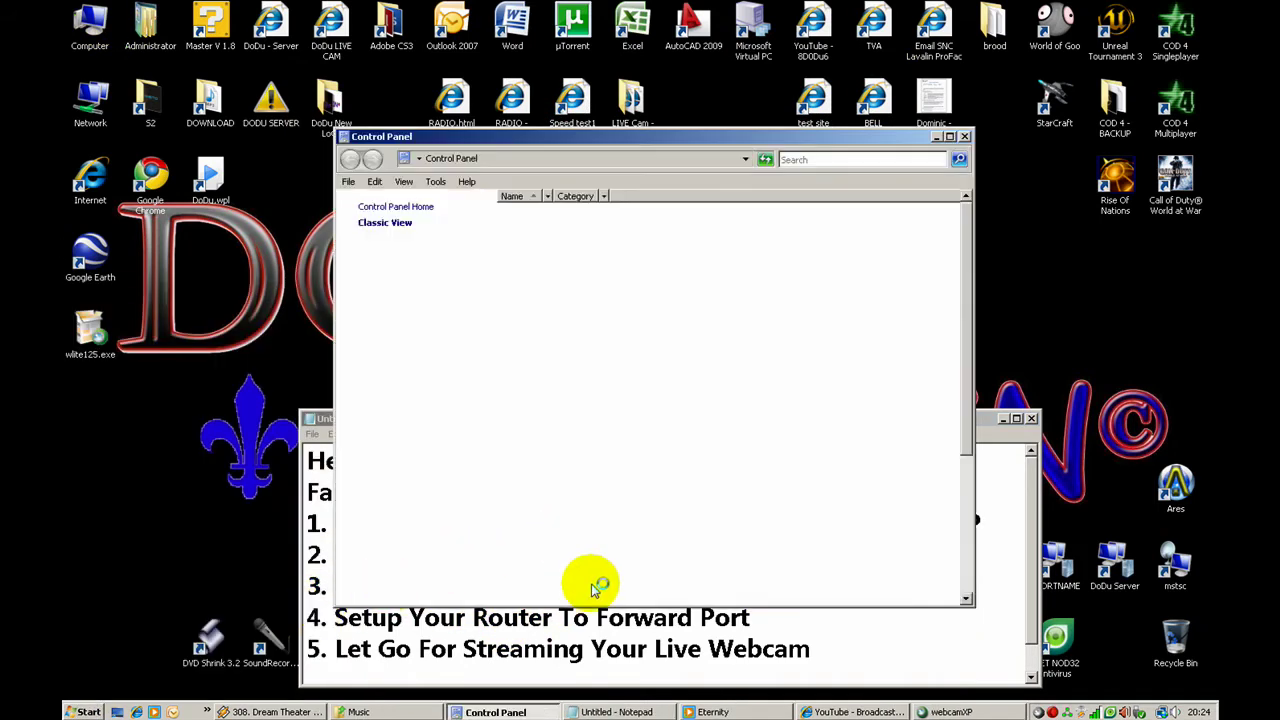
{"action": "scroll", "coordinate": [640, 570], "scroll_direction": "down", "scroll_amount": 5}
{"action": "left_click", "coordinate": [888, 480]}
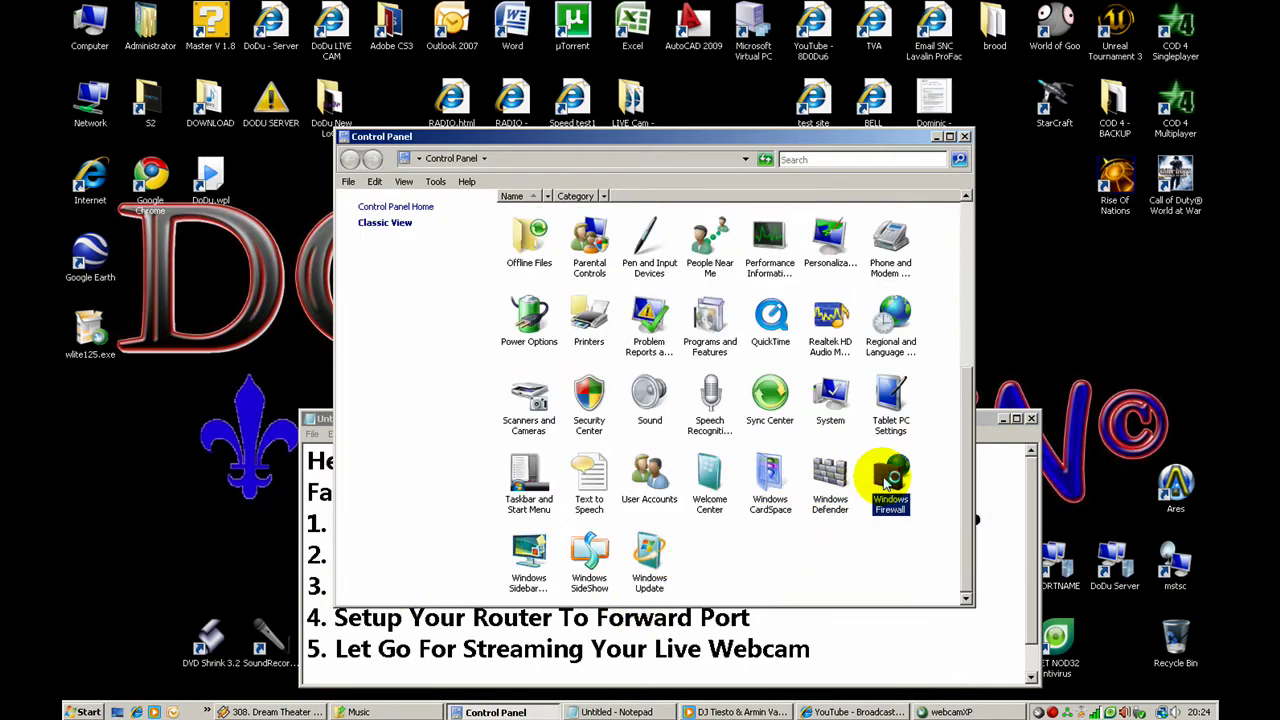
{"action": "double_click", "coordinate": [888, 480]}
{"action": "left_click", "coordinate": [832, 259]}
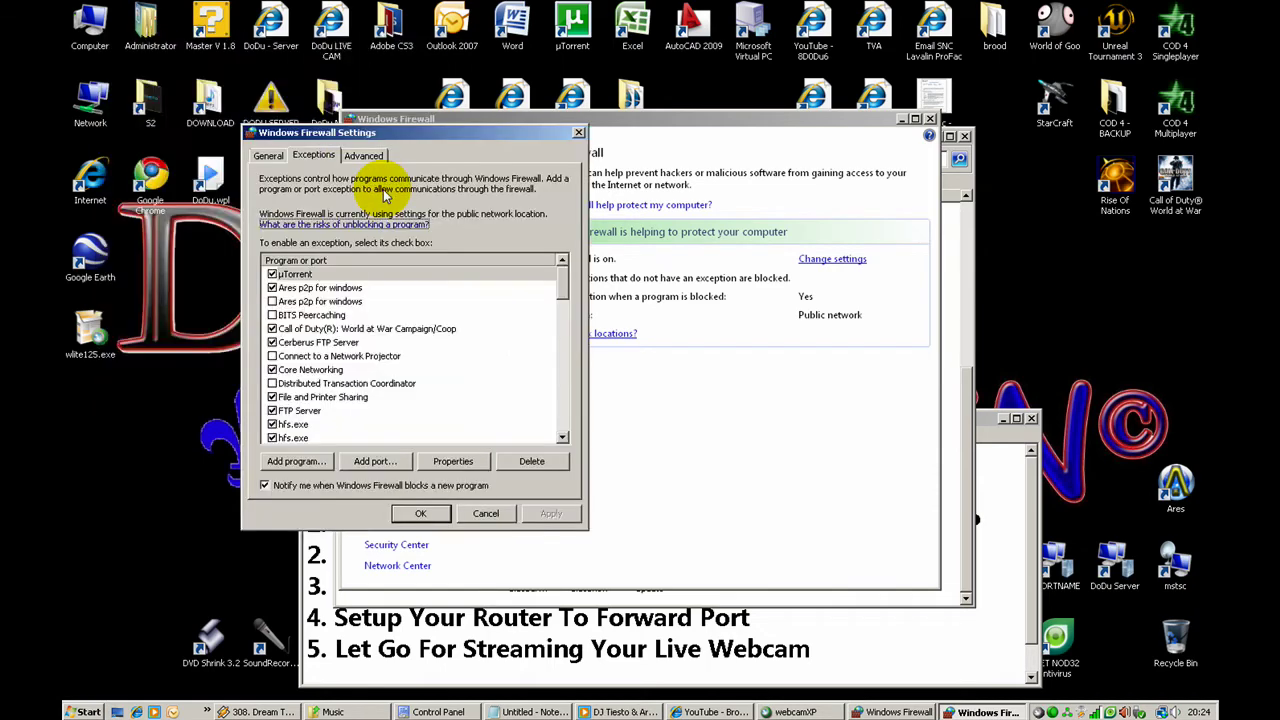
- Fill in a TCP port exception named "Live Cam", discard it, and close the firewall and Control Panel windows
{"action": "left_click", "coordinate": [377, 465]}
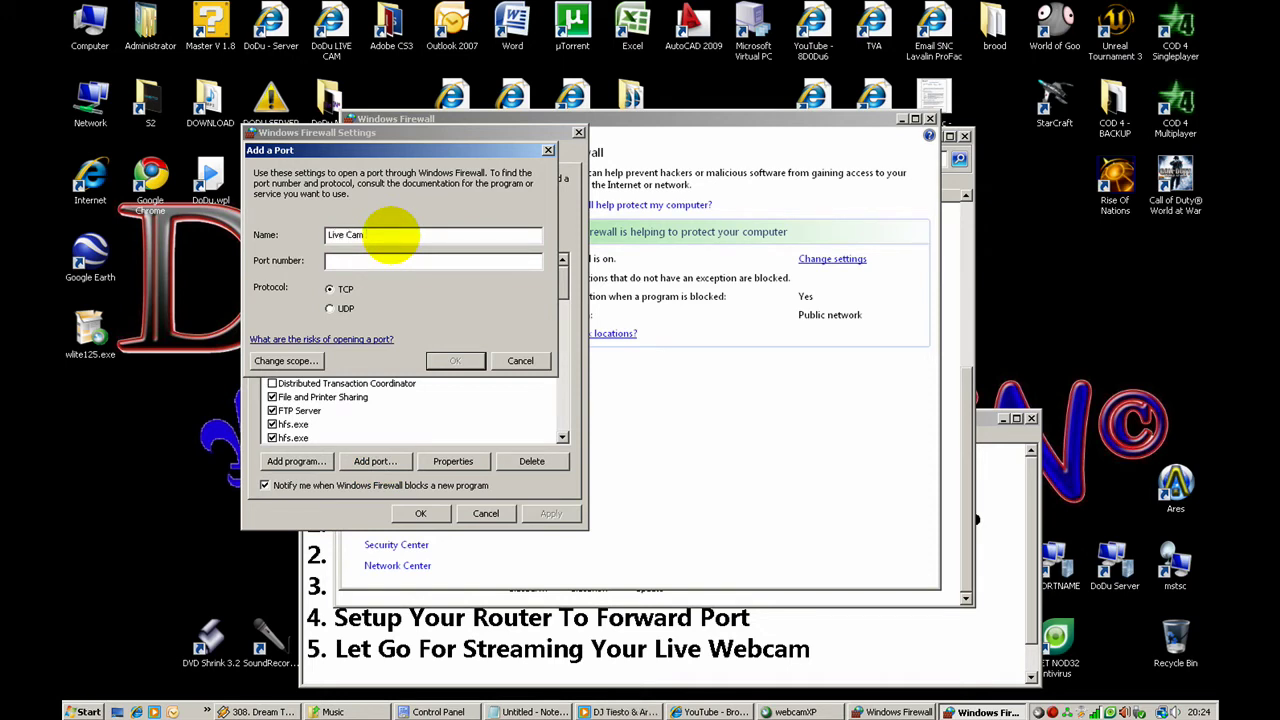
{"action": "left_click", "coordinate": [395, 259]}
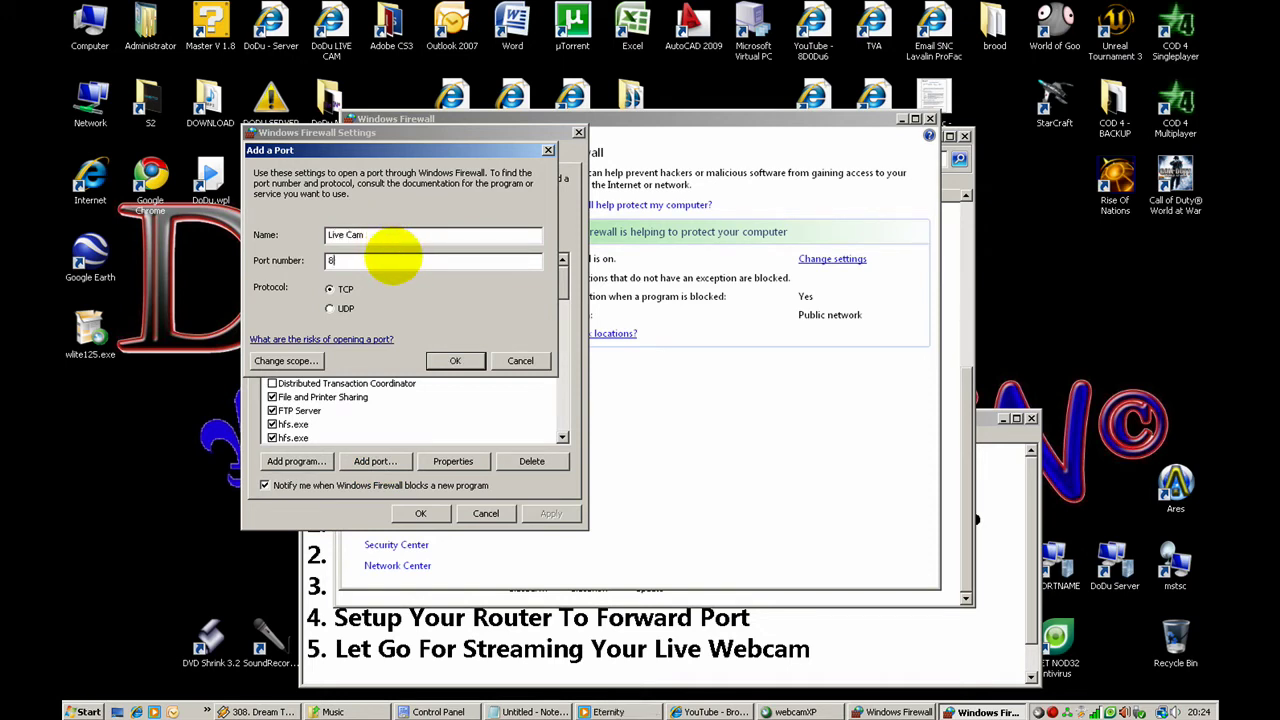
{"action": "left_click", "coordinate": [503, 363]}
{"action": "left_click", "coordinate": [443, 514]}
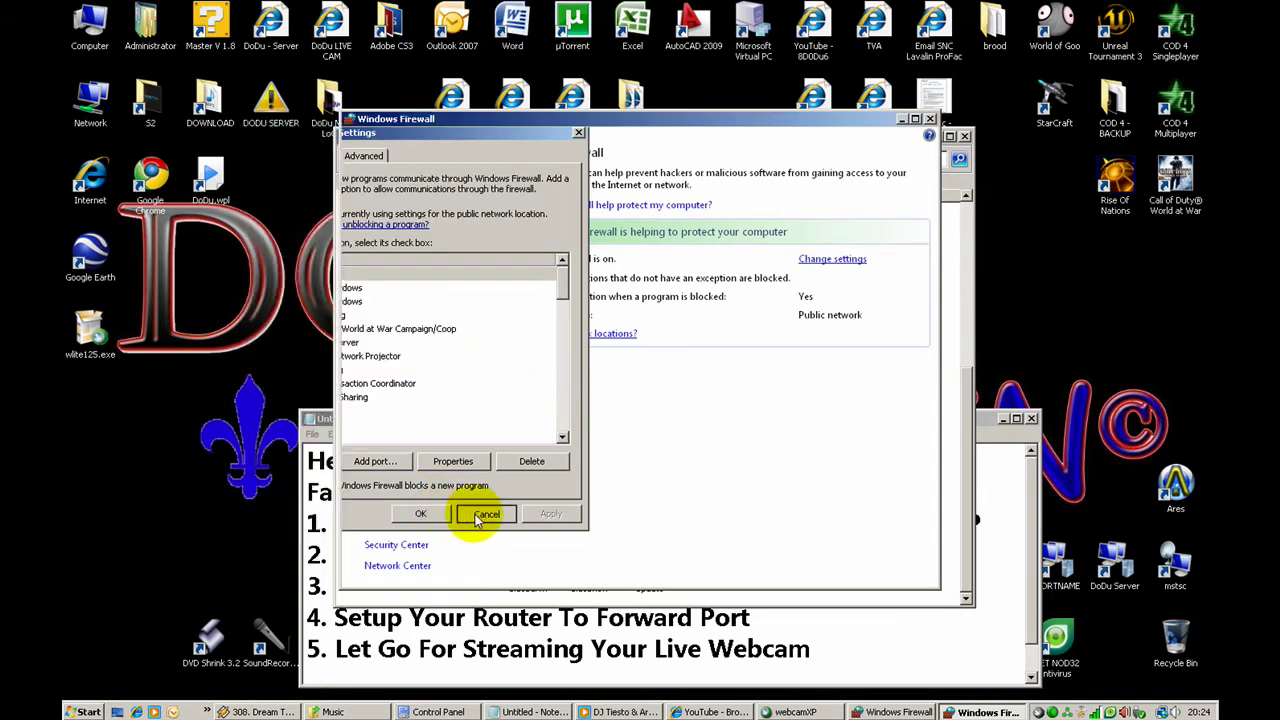
{"action": "left_click", "coordinate": [930, 119]}
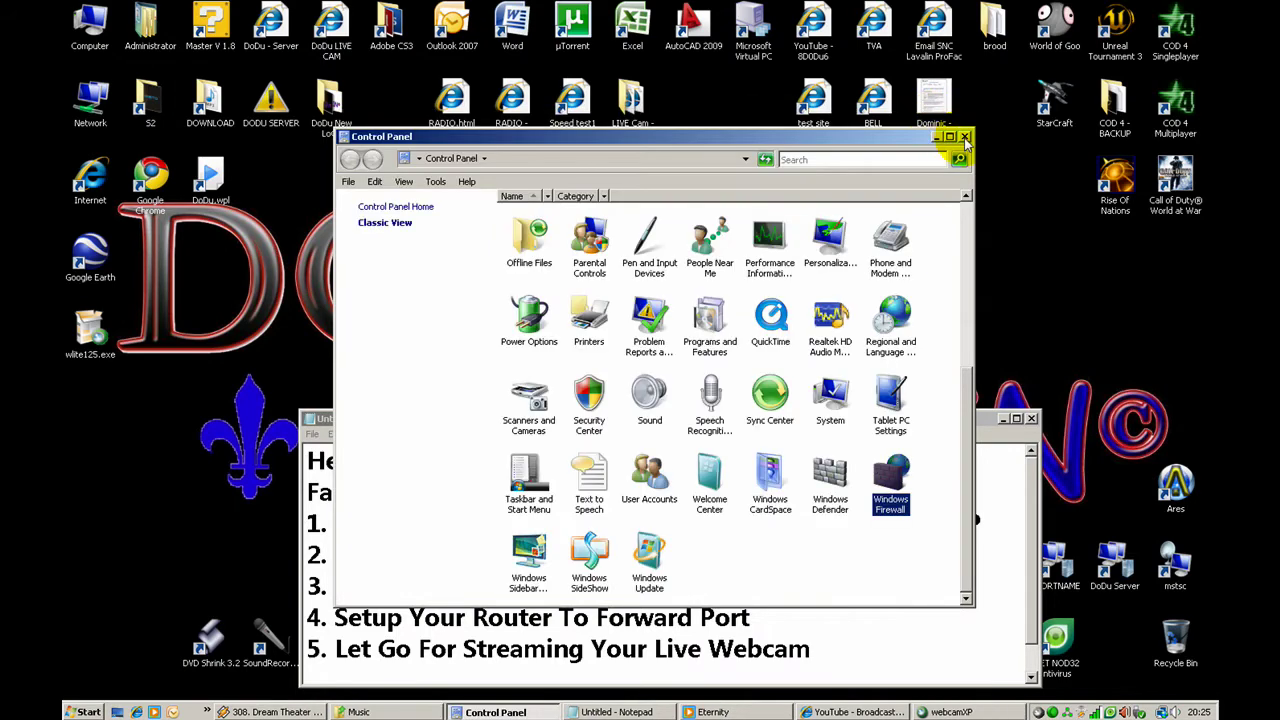
{"action": "left_click", "coordinate": [964, 135]}
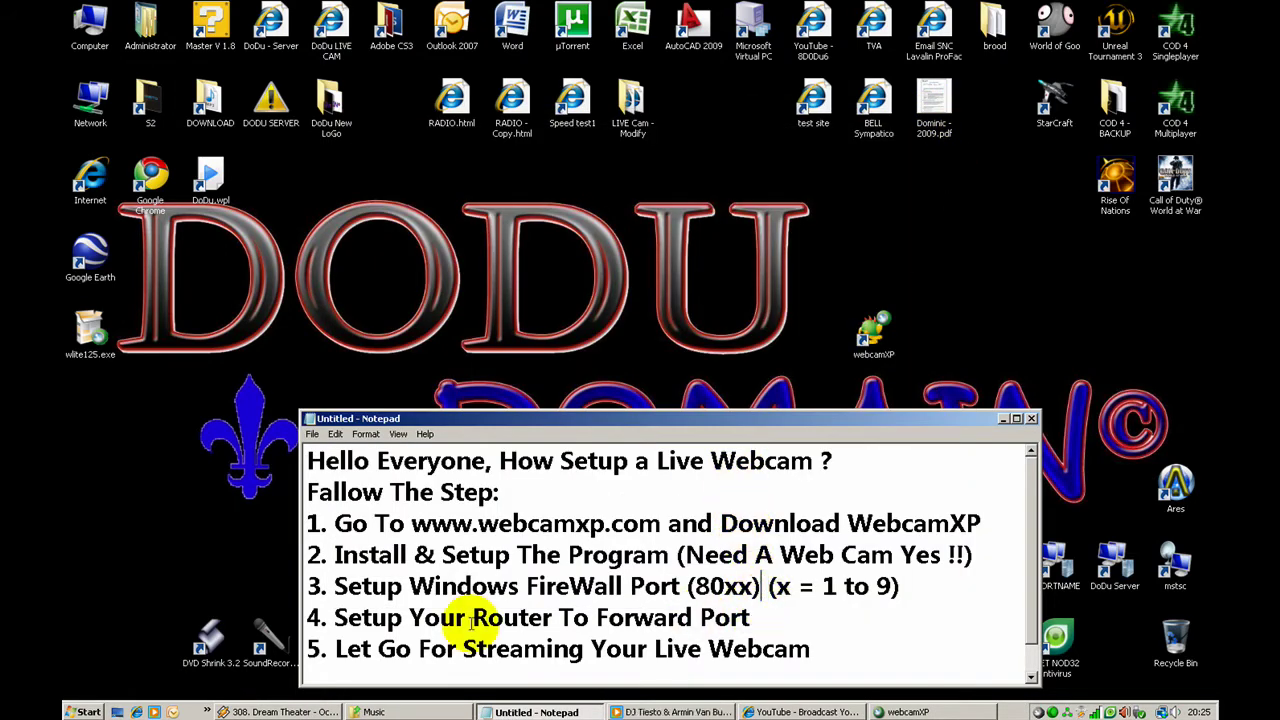
- Highlight the "Setup Your Router" text in the notes and open the router login page at 192.168.0.1 in Internet Explorer
{"action": "left_click_drag", "start_coordinate": [336, 617], "coordinate": [521, 617]}
{"action": "left_click", "coordinate": [692, 617]}
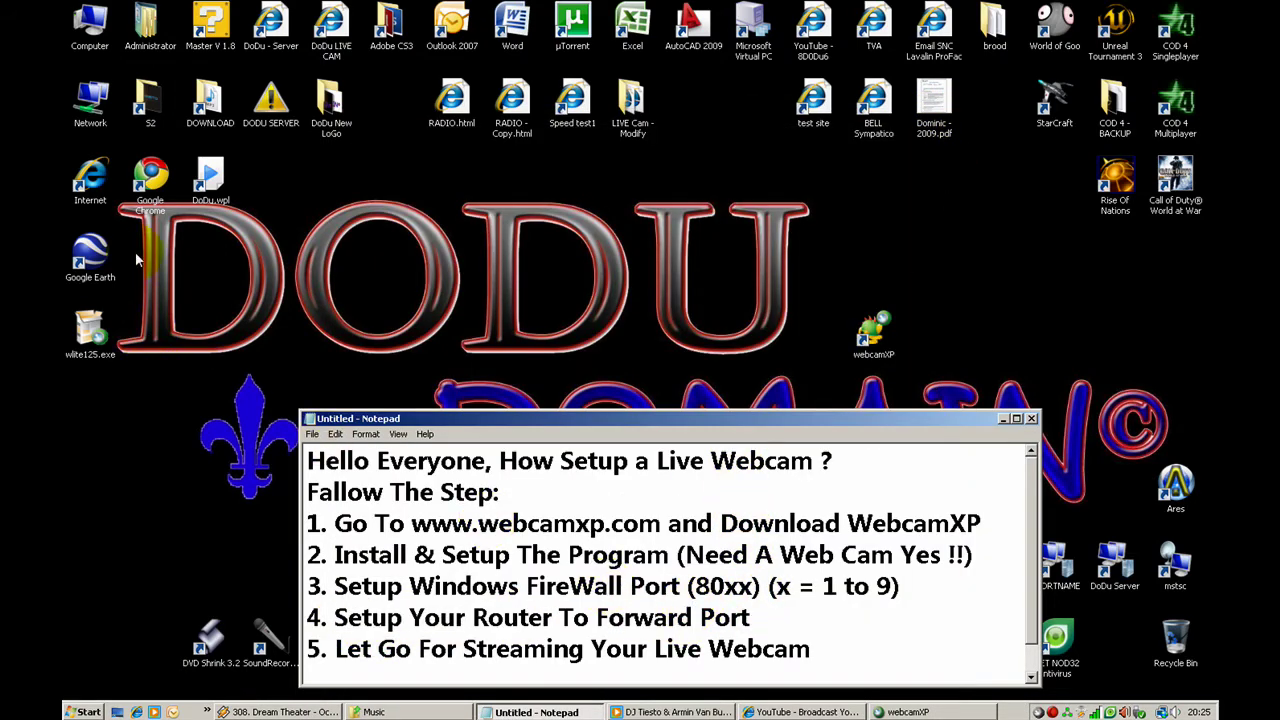
{"action": "left_click", "coordinate": [115, 203]}
{"action": "double_click", "coordinate": [90, 178]}
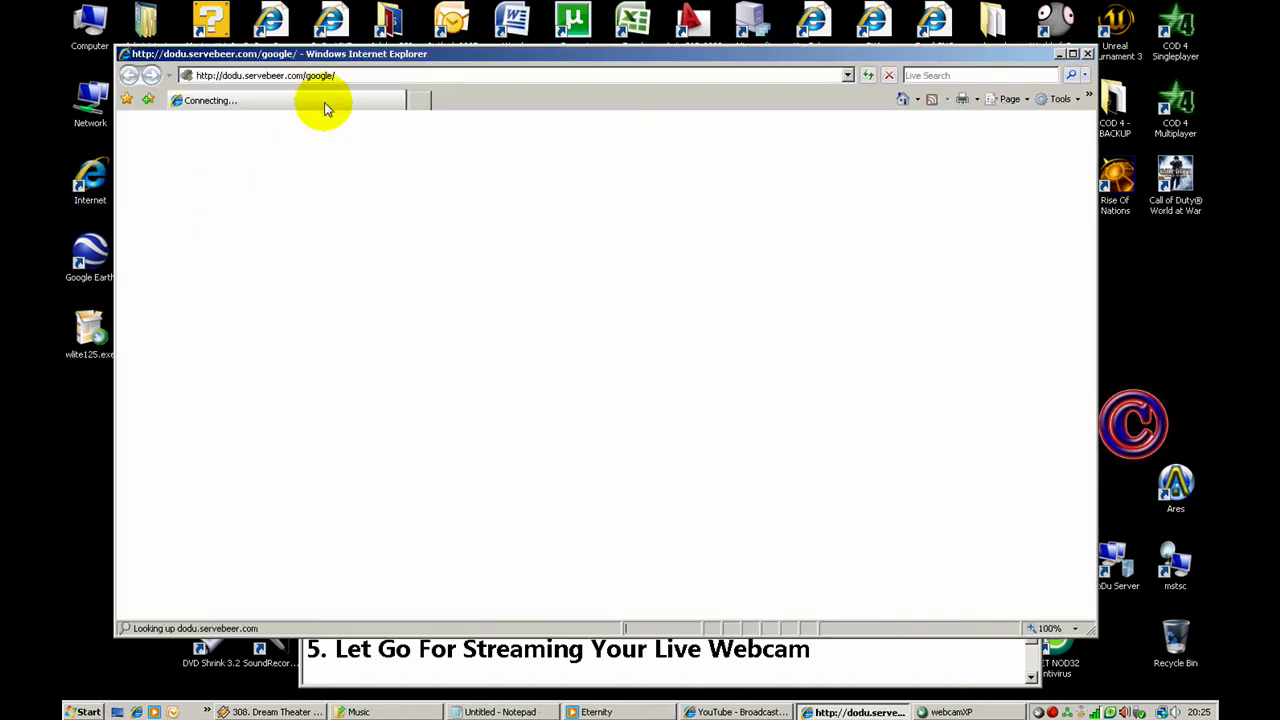
{"action": "left_click", "coordinate": [381, 76]}
{"action": "type", "text": "192.1"}
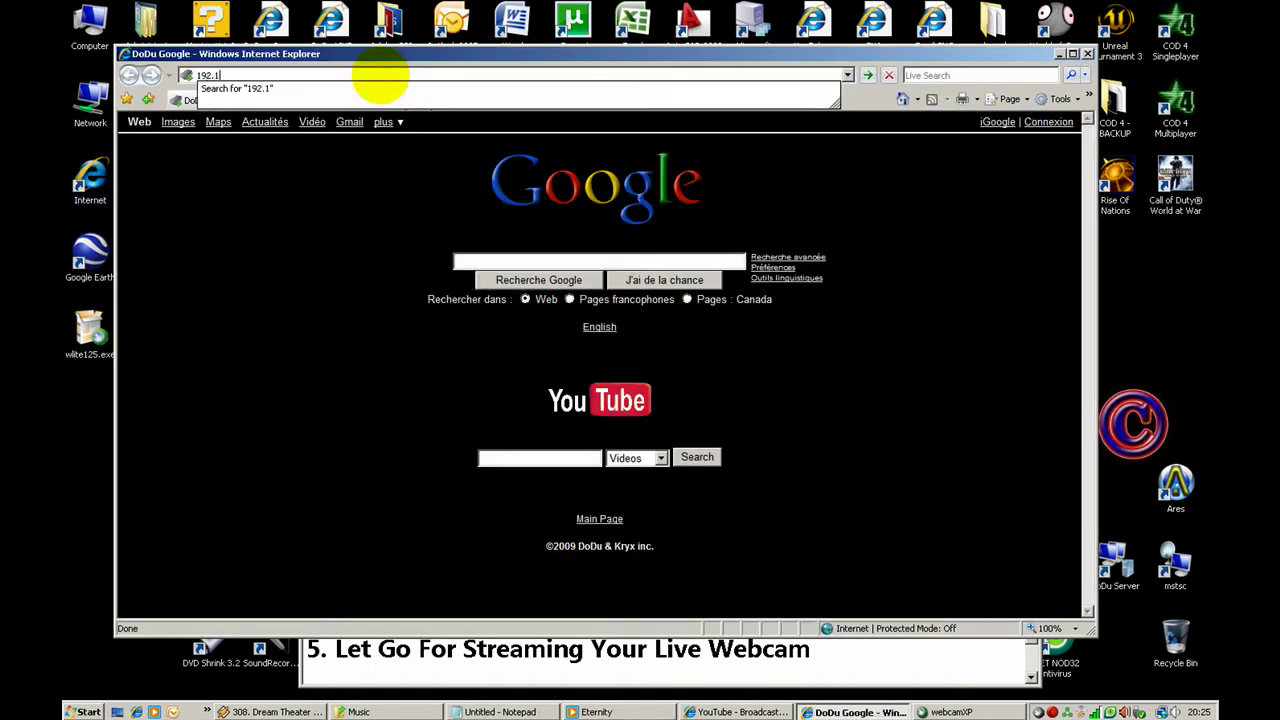
{"action": "type", "text": "68.0.1"}
{"action": "key", "text": "Return"}
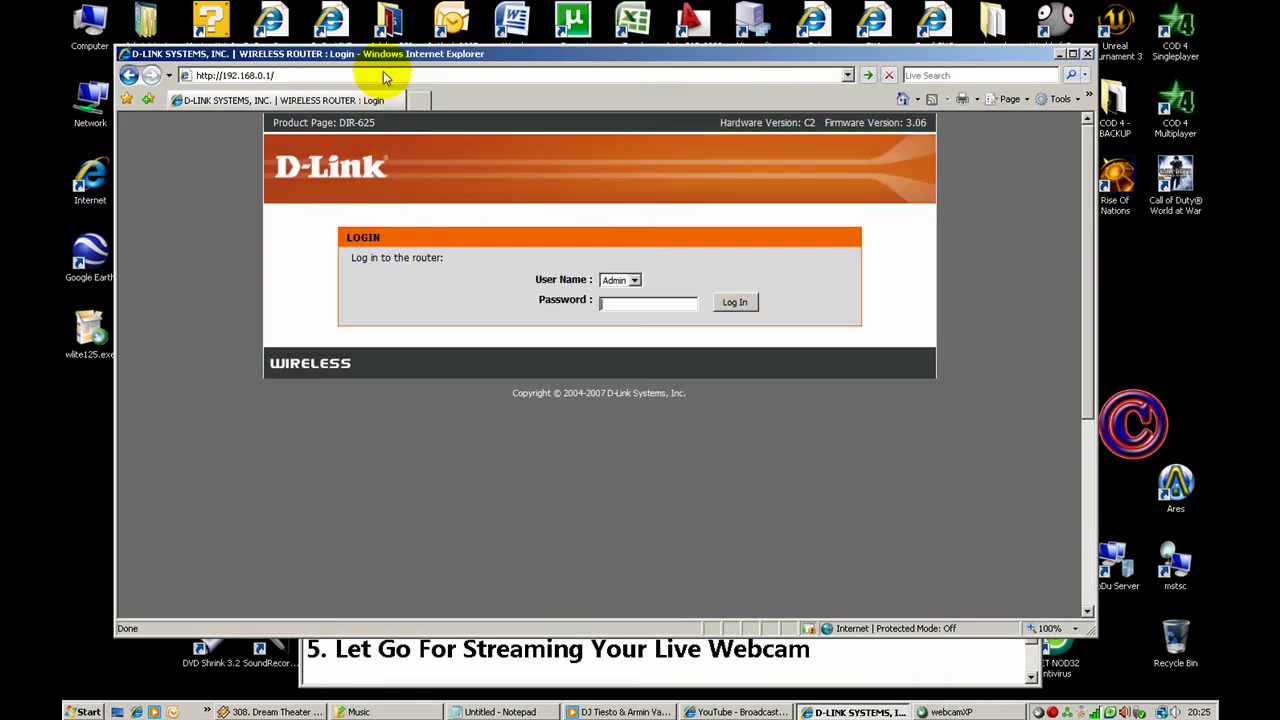
- Shift the browser window slightly upward and log in to the D-Link router as Admin with the router password
{"action": "left_click_drag", "start_coordinate": [385, 57], "coordinate": [390, 32]}
{"action": "left_click", "coordinate": [638, 272]}
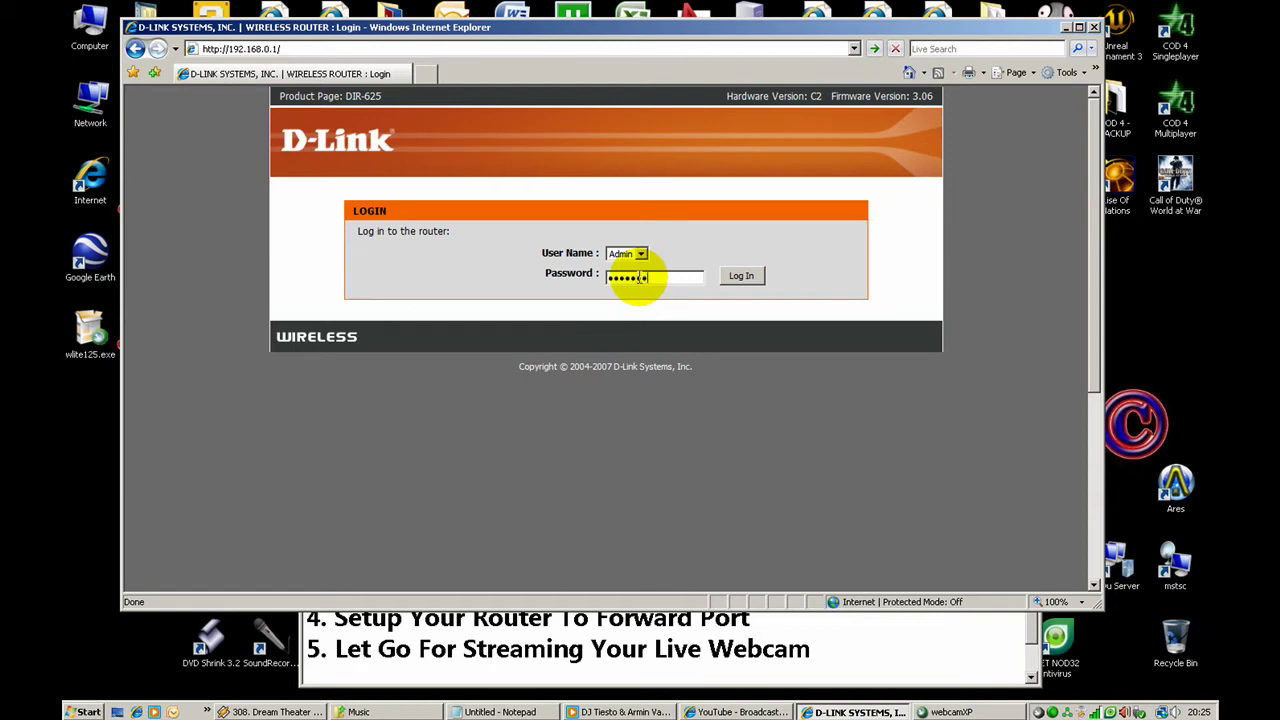
{"action": "key", "text": "Return"}
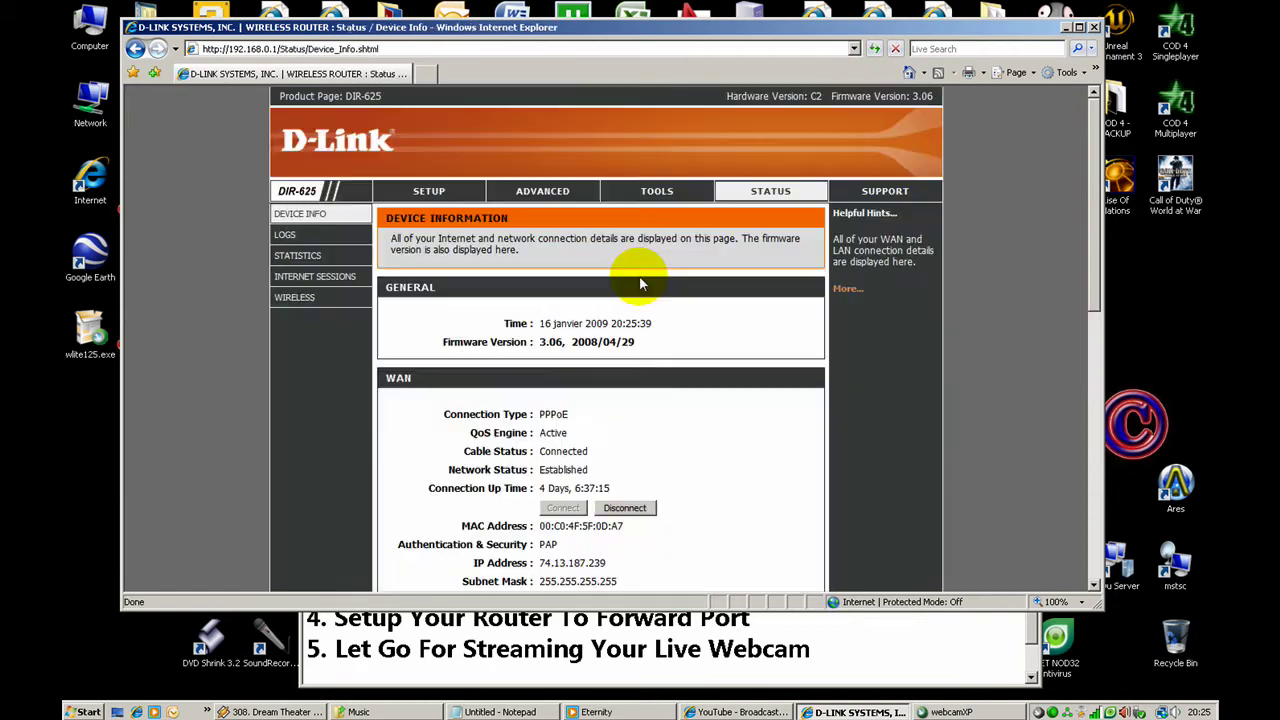
- Examine the router's advanced virtual server list for its port forwarding entries and close the browser
{"action": "left_click", "coordinate": [563, 195]}
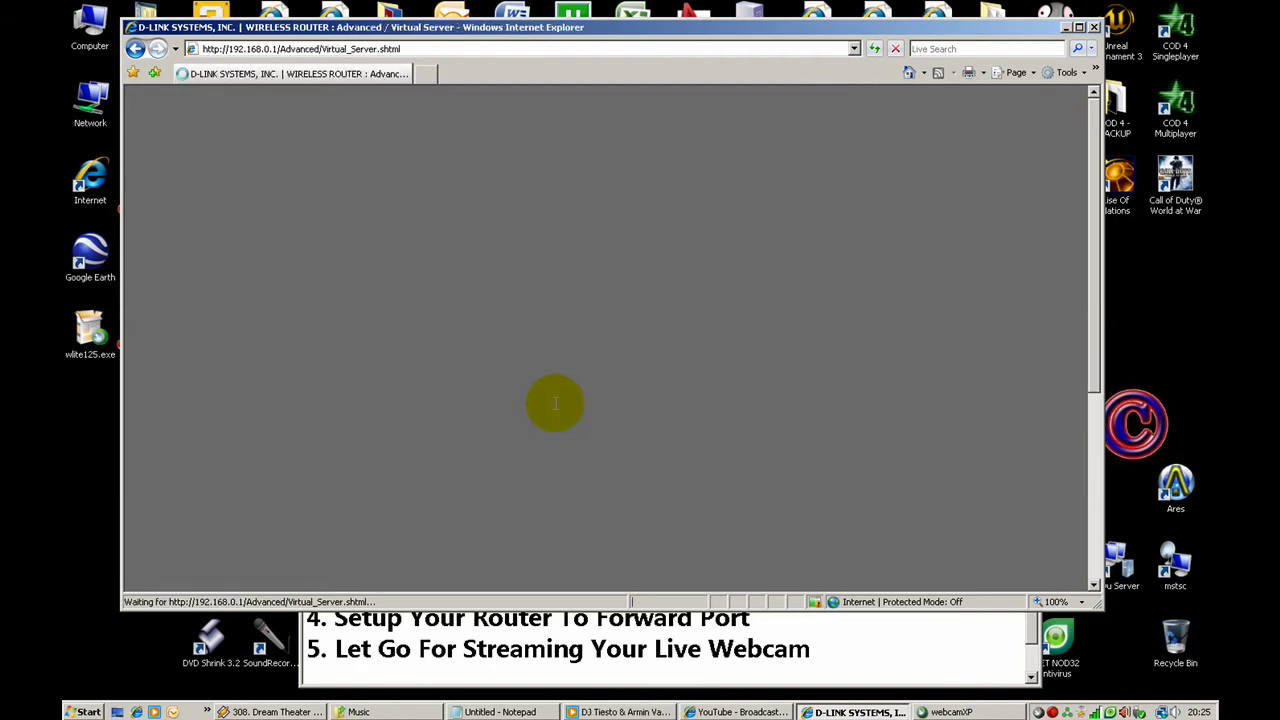
{"action": "scroll", "coordinate": [457, 405], "scroll_direction": "down", "scroll_amount": 6}
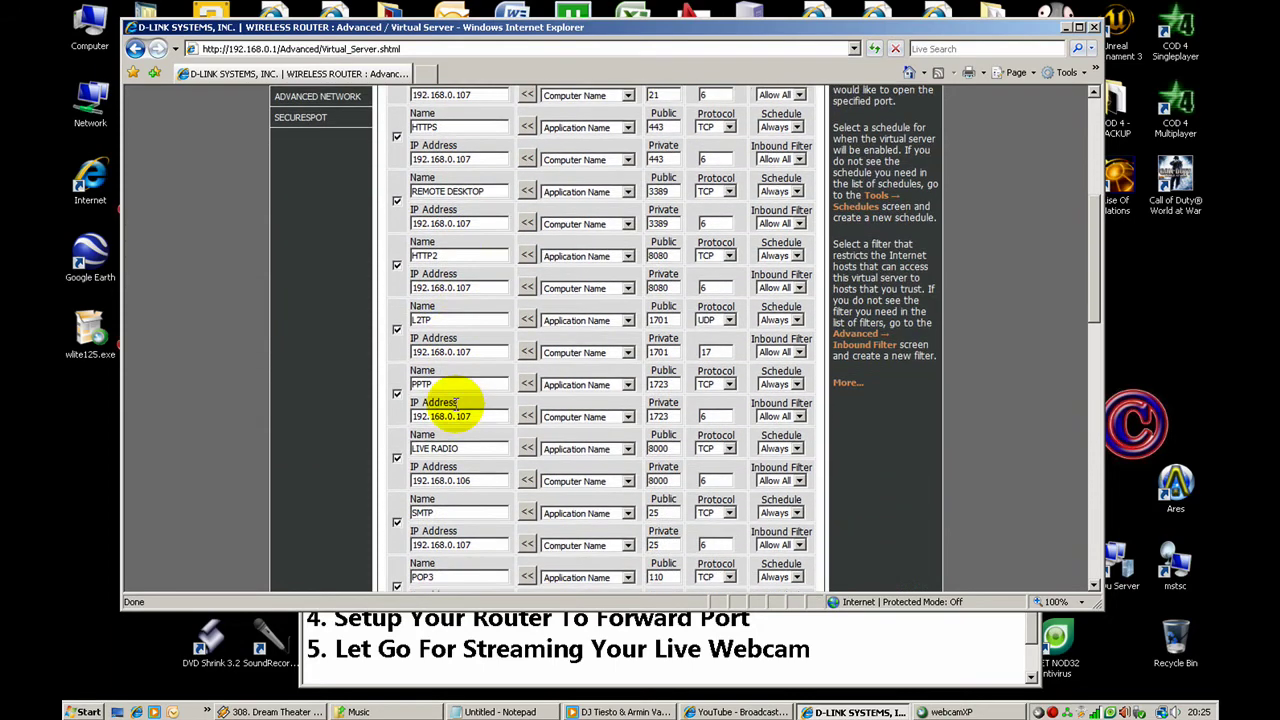
{"action": "scroll", "coordinate": [435, 418], "scroll_direction": "up", "scroll_amount": 10}
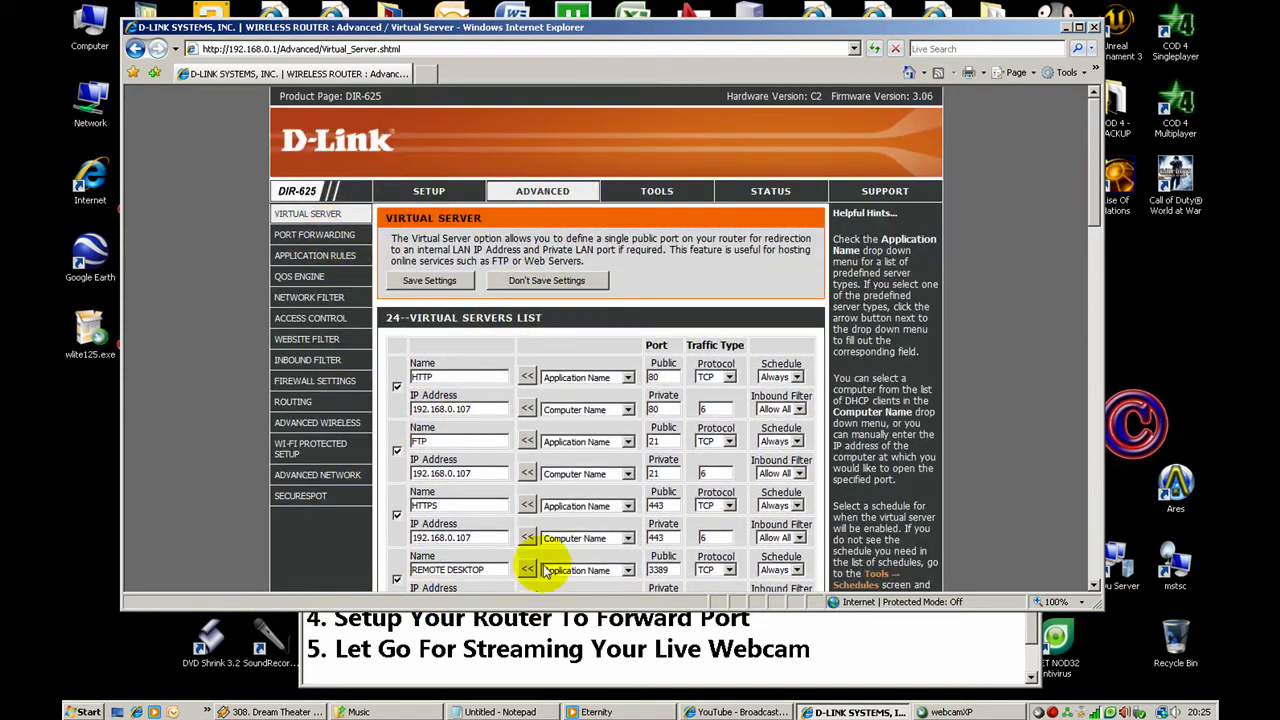
{"action": "left_click", "coordinate": [1095, 27]}
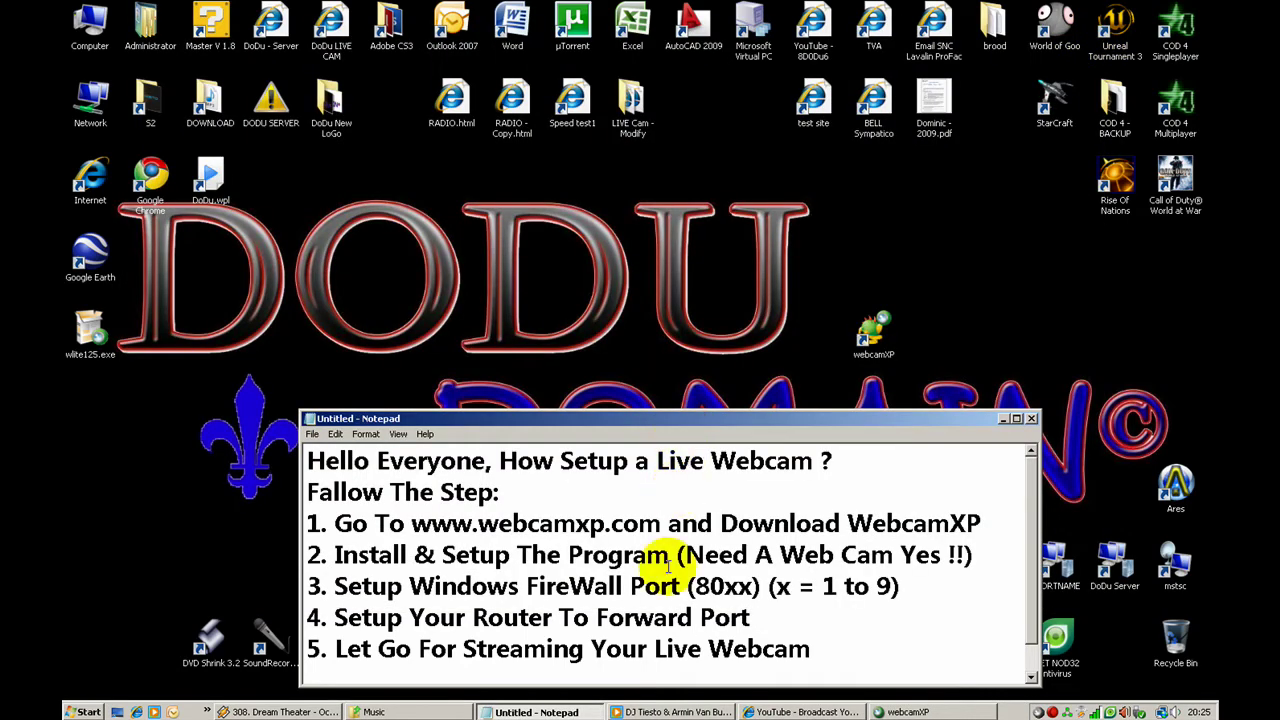
- Highlight the "Let Go For Streaming Your Live Webcam" line and show the end of the notes
{"action": "scroll", "coordinate": [440, 662], "scroll_direction": "down", "scroll_amount": 1}
{"action": "left_click_drag", "start_coordinate": [436, 662], "coordinate": [737, 663]}
{"action": "left_click", "coordinate": [820, 660]}
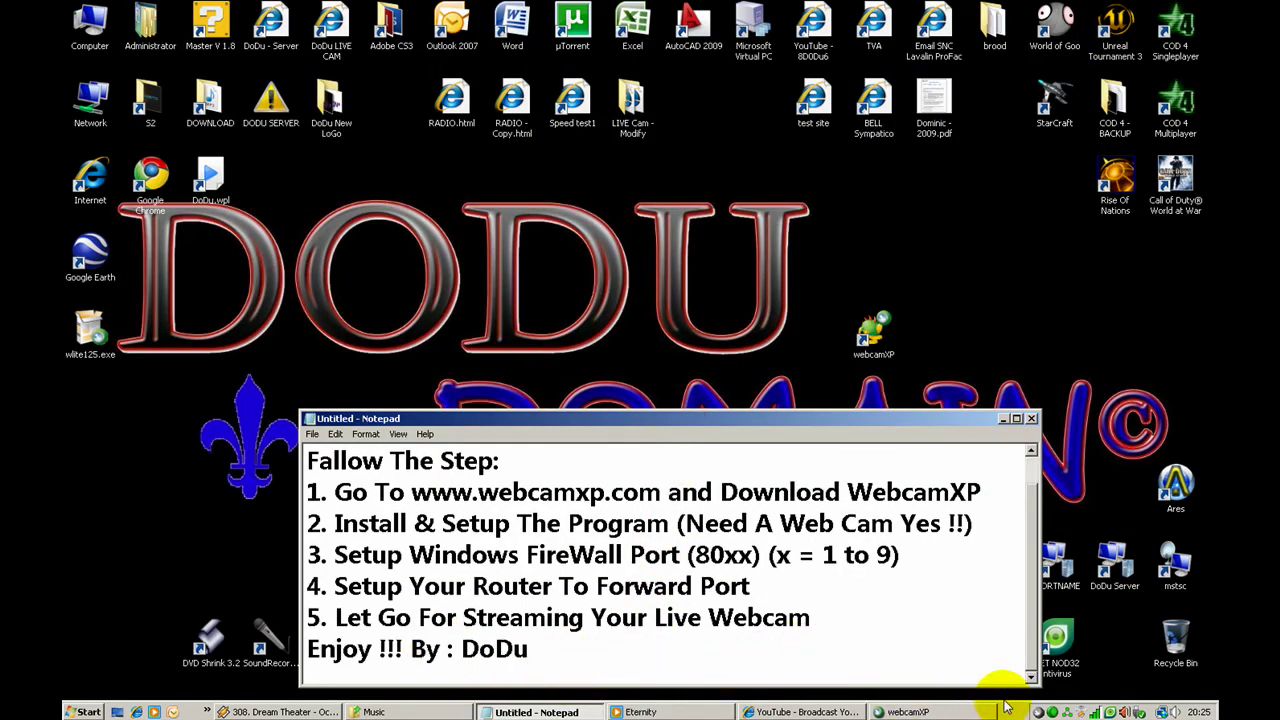
{"action": "left_click", "coordinate": [1038, 712]}
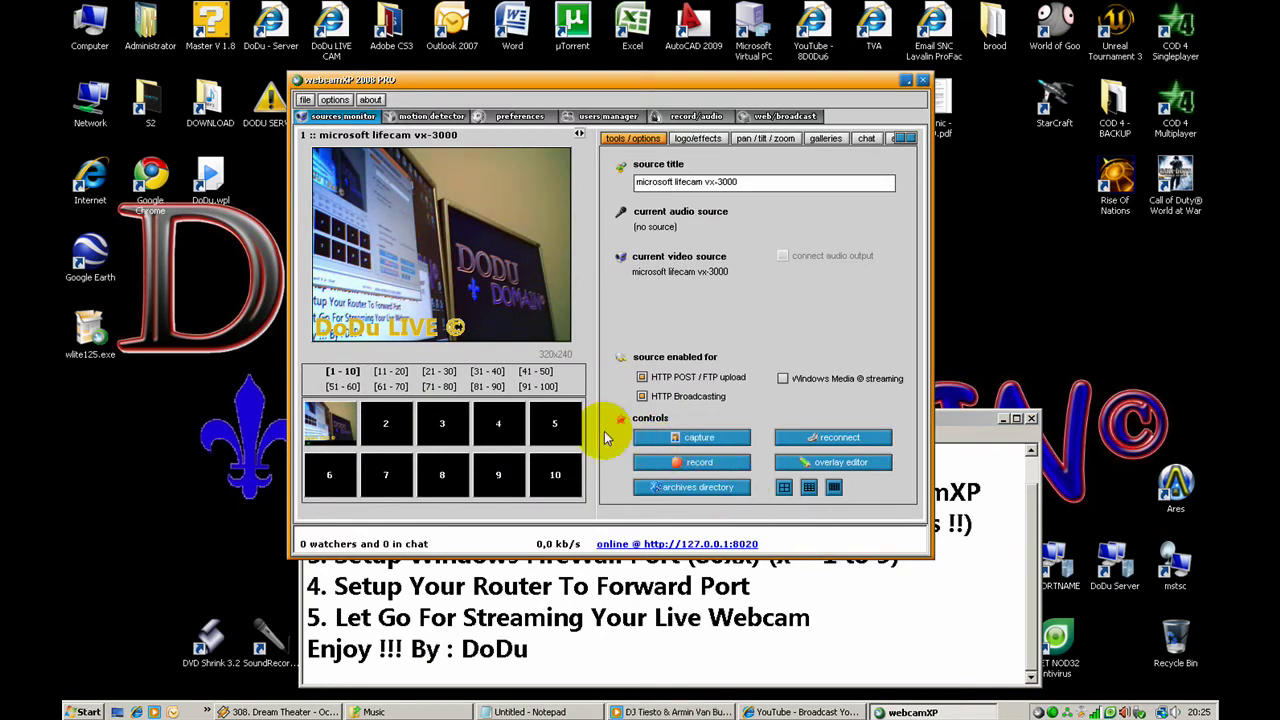
{"action": "left_click", "coordinate": [688, 544]}
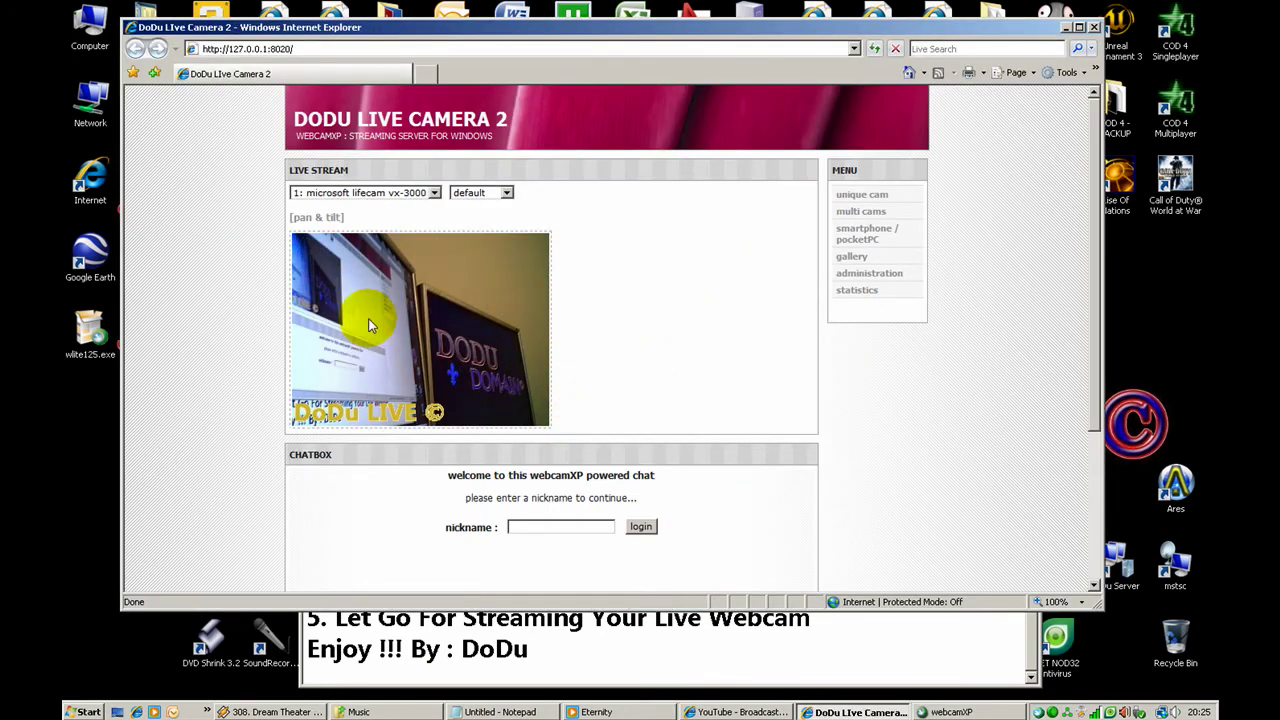
{"action": "left_click", "coordinate": [1094, 27]}
- Set the video format of the microsoft lifecam vx-3000 source to 640x480
{"action": "right_click", "coordinate": [444, 242]}
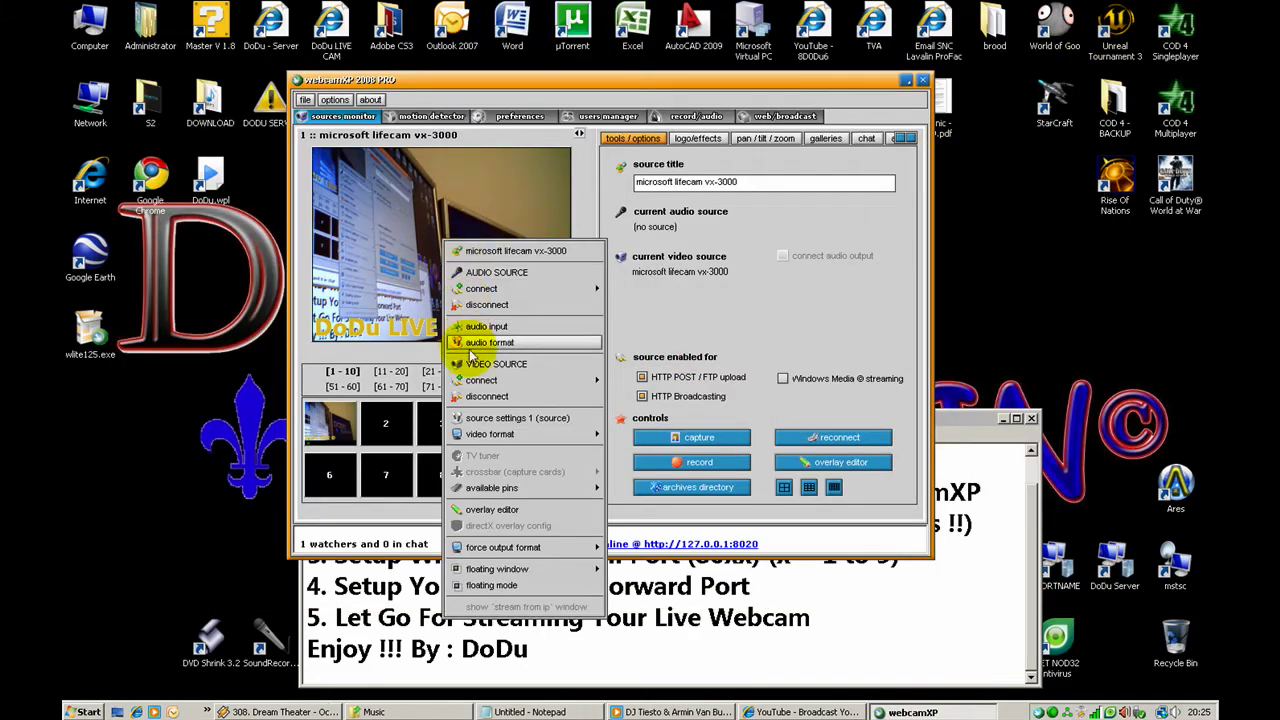
{"action": "mouse_move", "coordinate": [535, 440]}
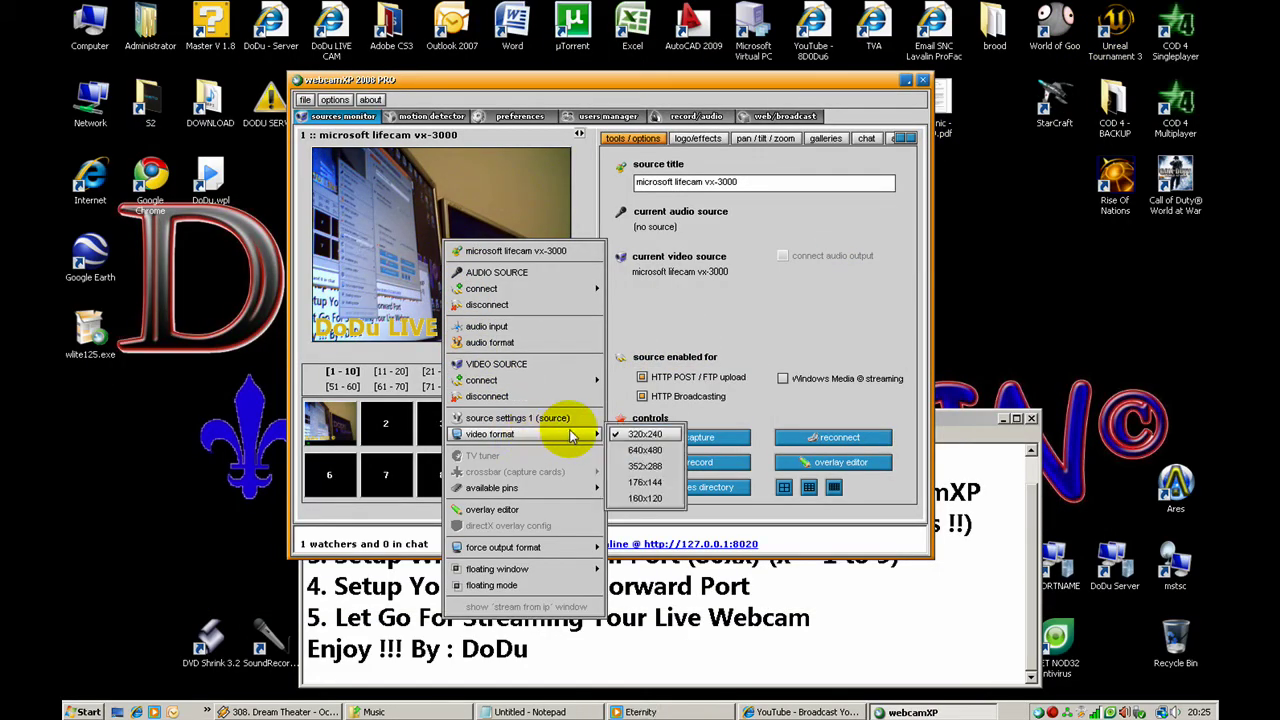
{"action": "left_click", "coordinate": [635, 460]}
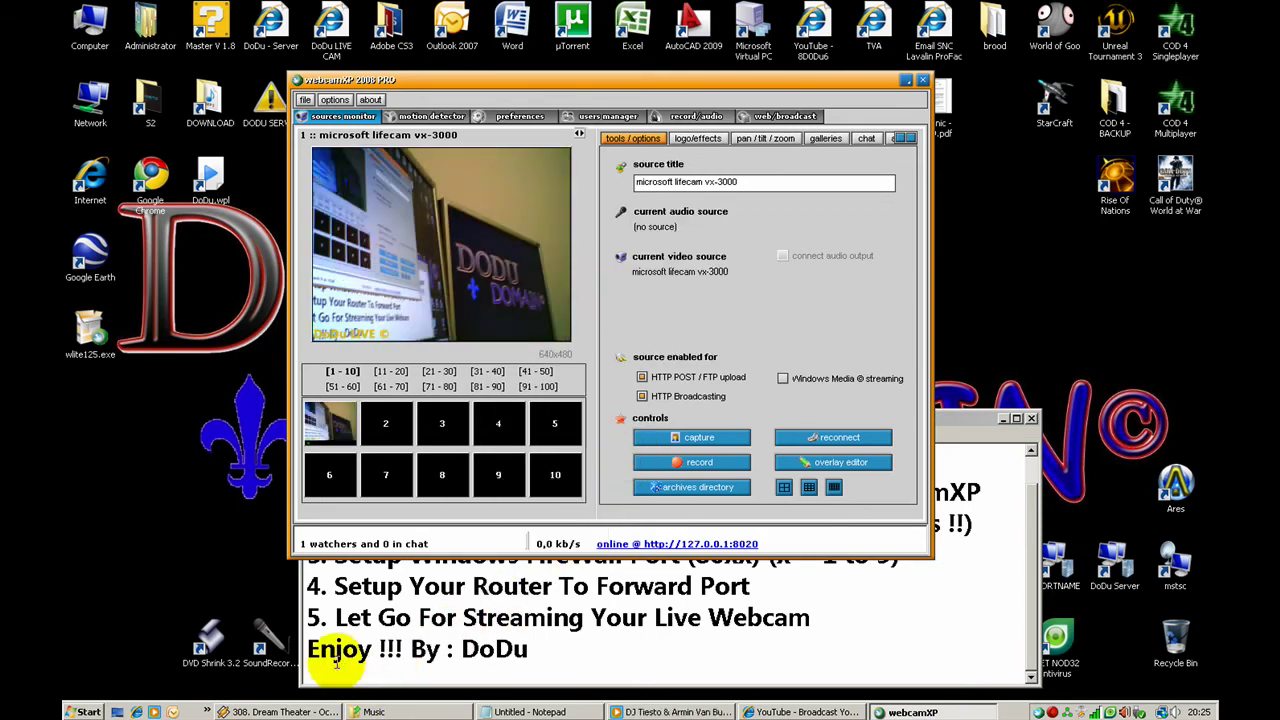
{"action": "left_click_drag", "start_coordinate": [343, 650], "coordinate": [460, 625]}
{"action": "left_click", "coordinate": [460, 625]}
{"action": "left_click", "coordinate": [642, 346]}
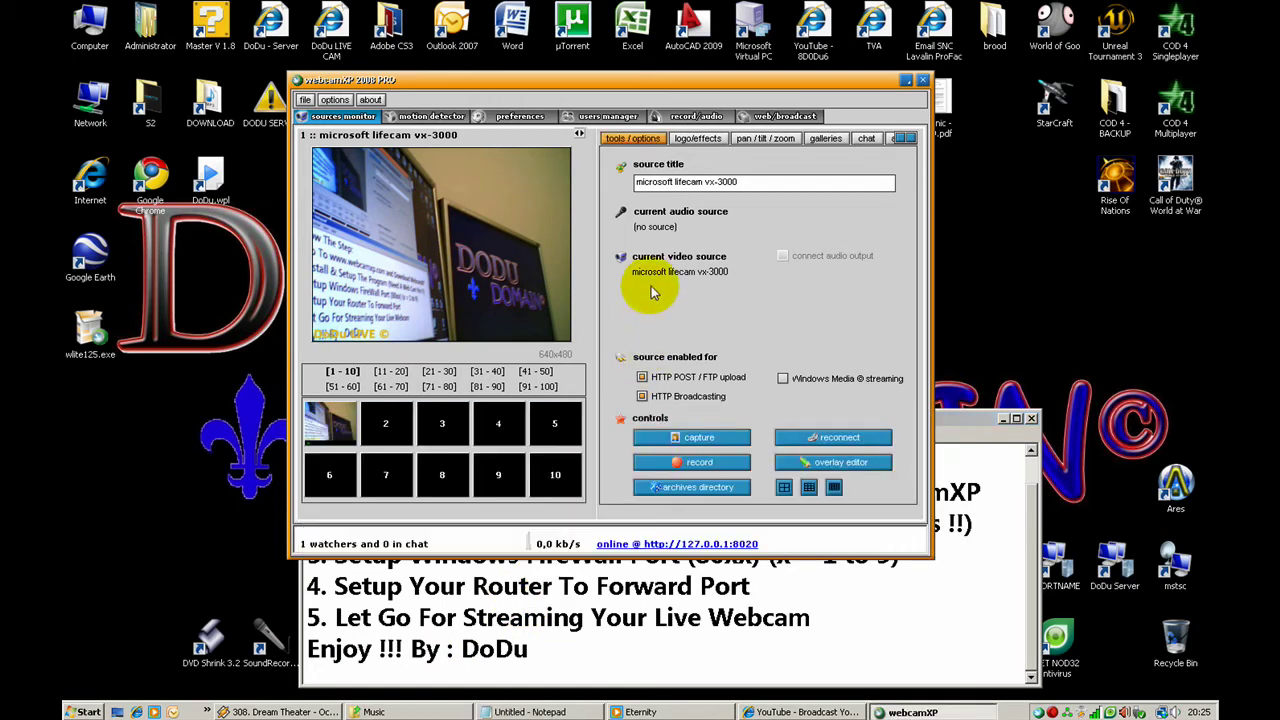
{"action": "left_click", "coordinate": [686, 544]}
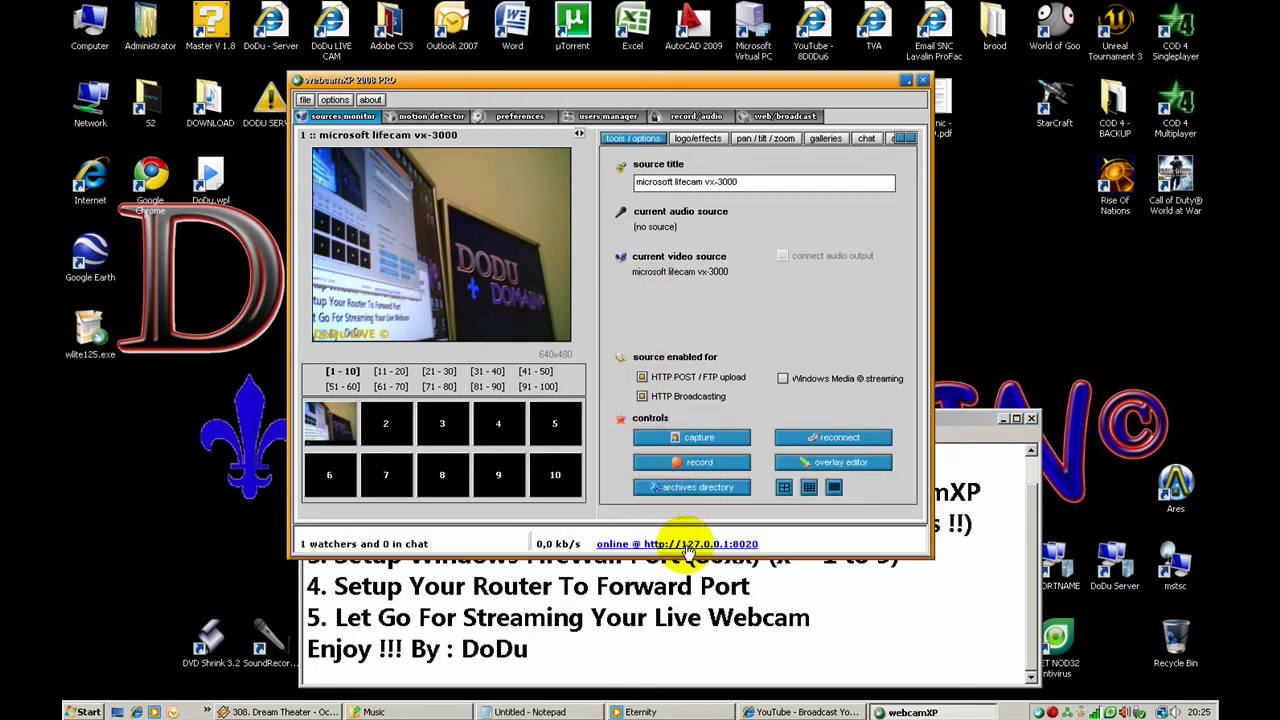
{"action": "scroll", "coordinate": [672, 472], "scroll_direction": "down", "scroll_amount": 3}
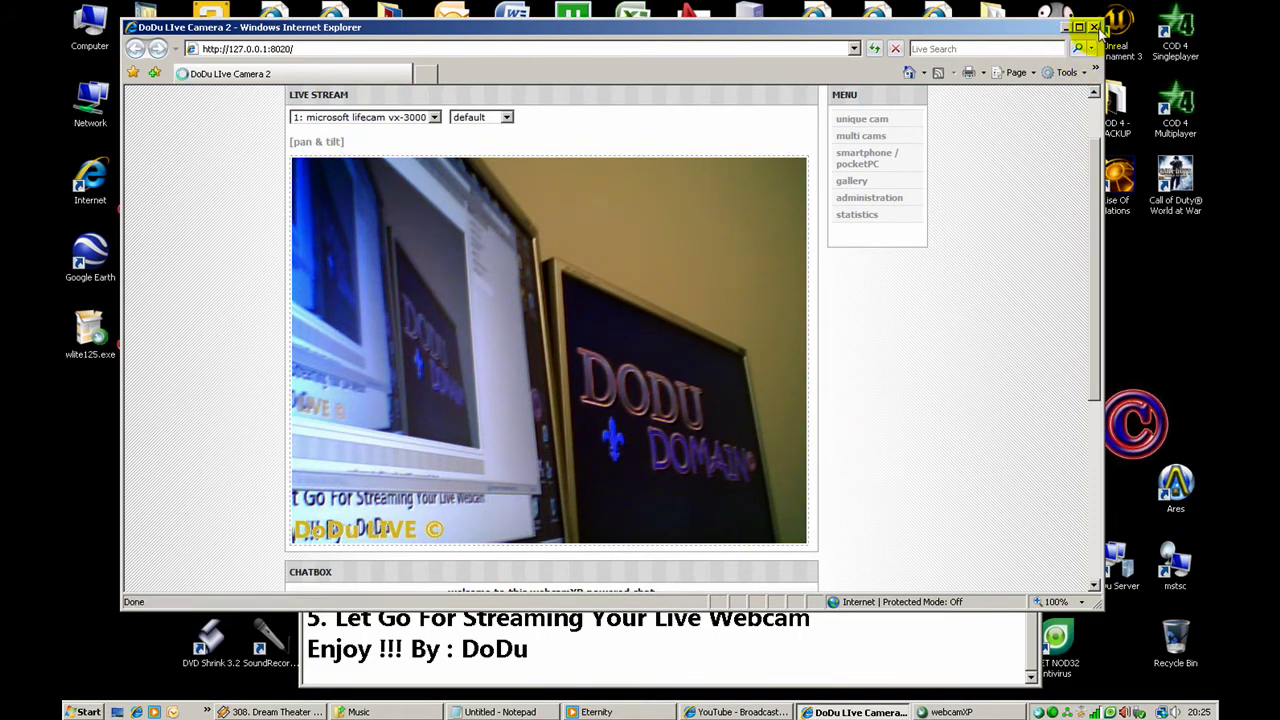
{"action": "left_click", "coordinate": [1095, 27]}
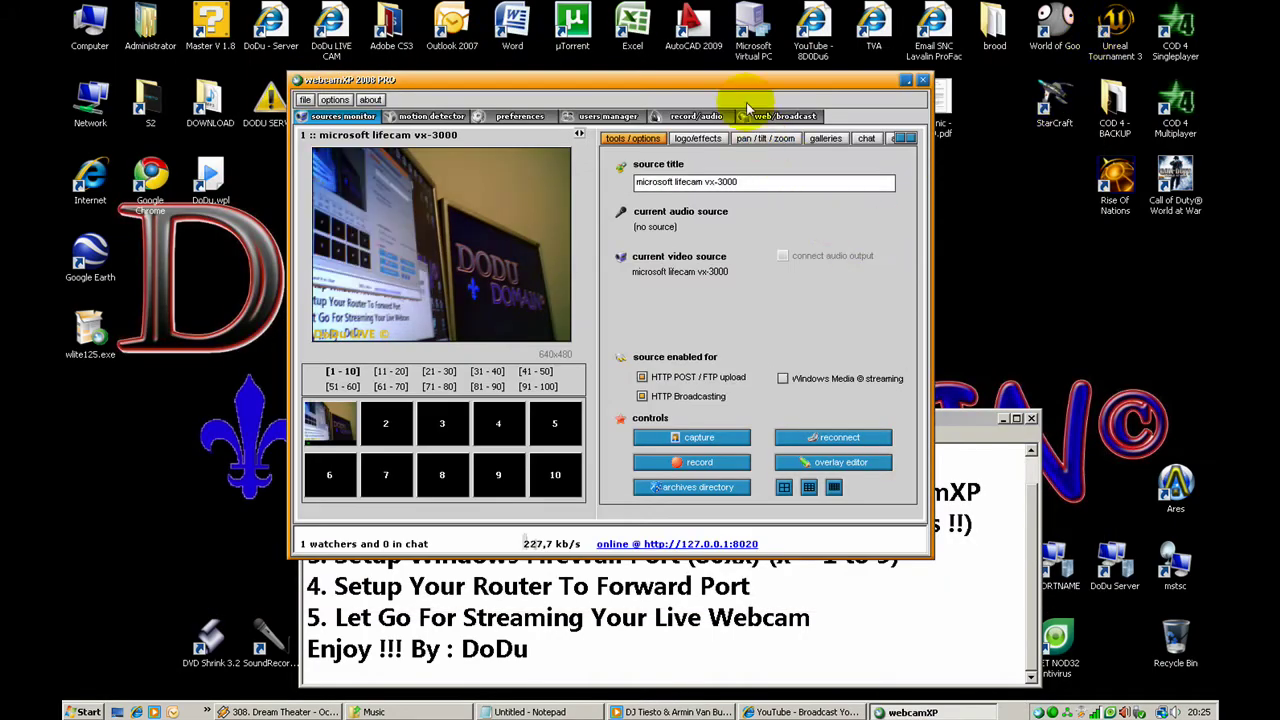
- Move the webcamXP window aside, look through its record/audio, users manager, sources monitor and web/broadcast settings, and close the window
{"action": "left_click_drag", "start_coordinate": [726, 78], "coordinate": [602, 85]}
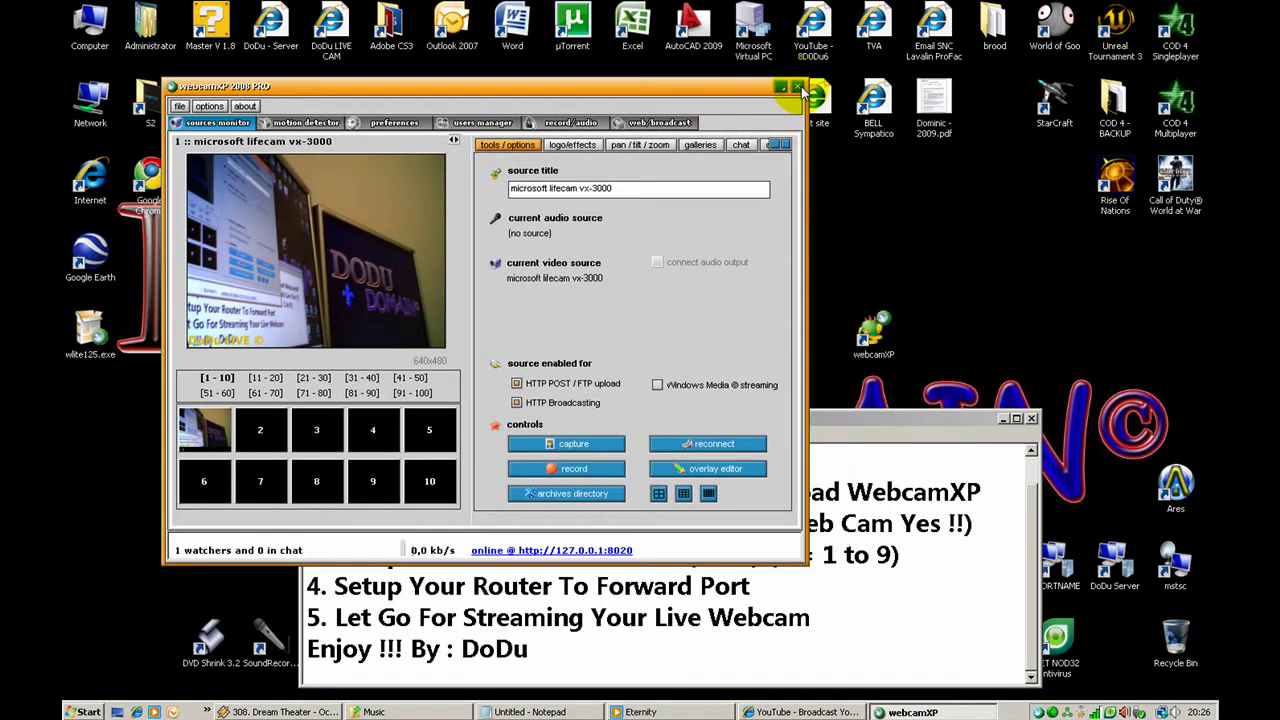
{"action": "left_click", "coordinate": [545, 122]}
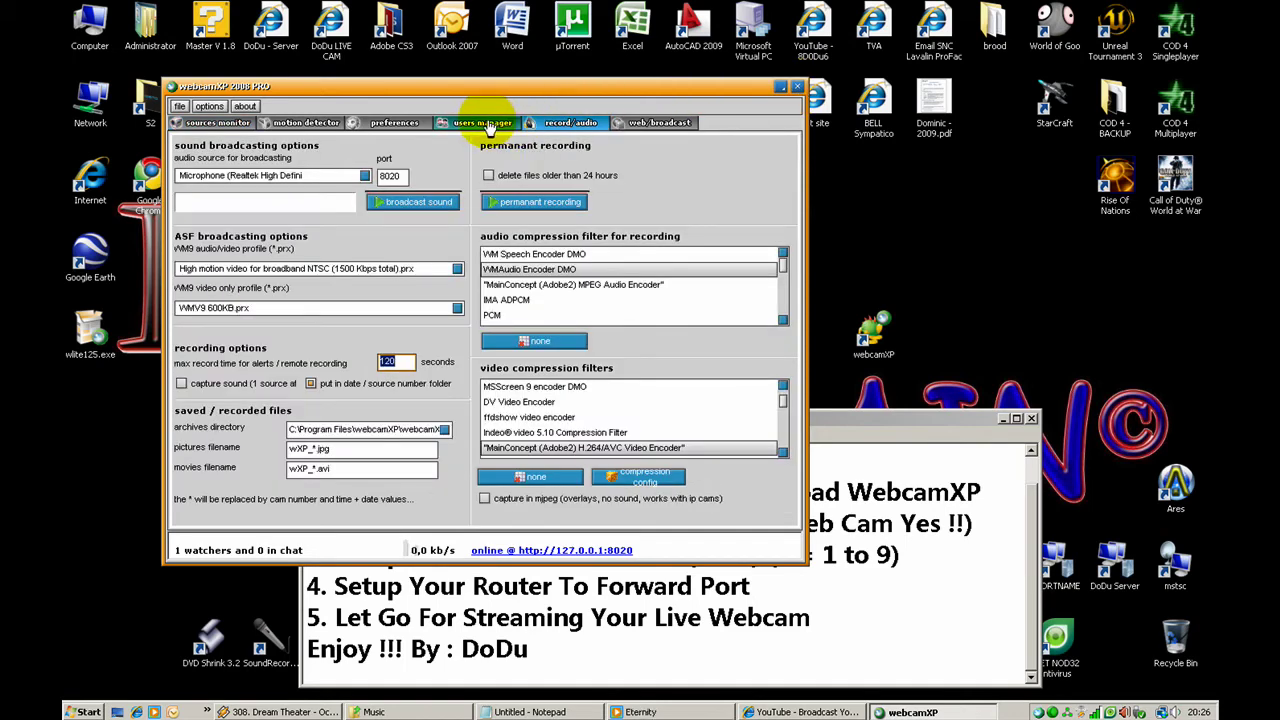
{"action": "left_click", "coordinate": [483, 122]}
{"action": "left_click", "coordinate": [225, 122]}
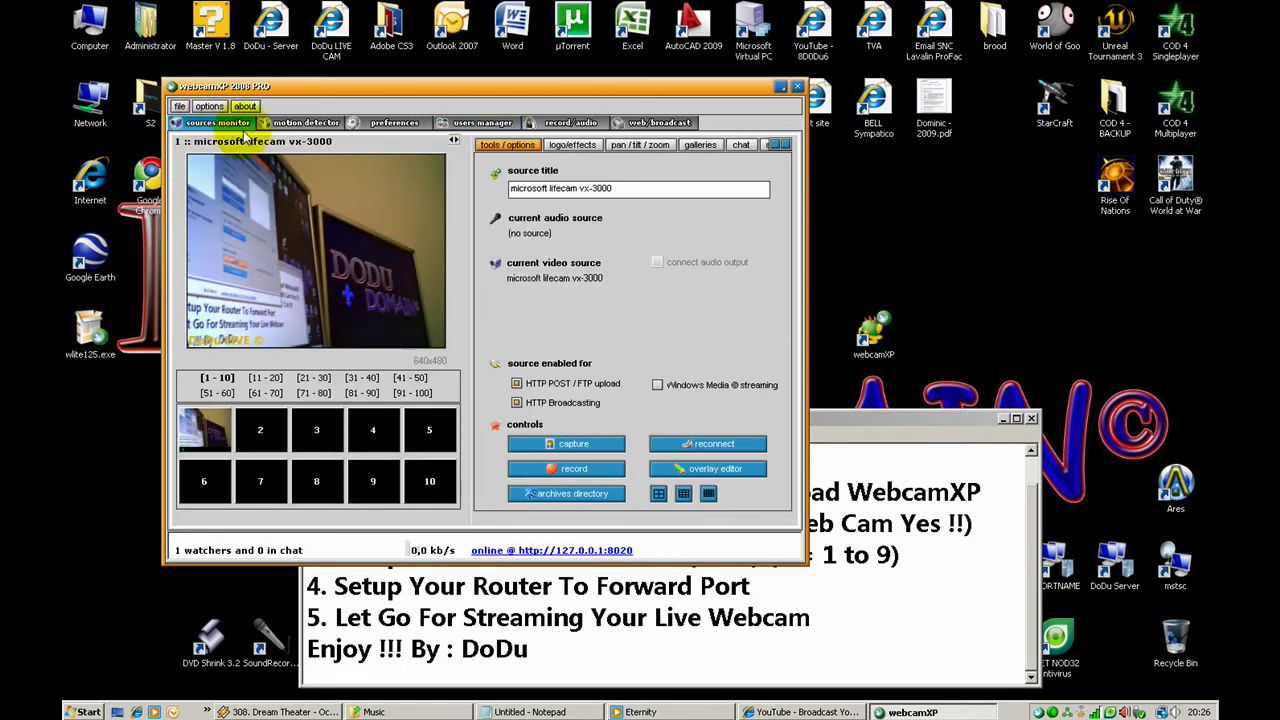
{"action": "left_click", "coordinate": [640, 122]}
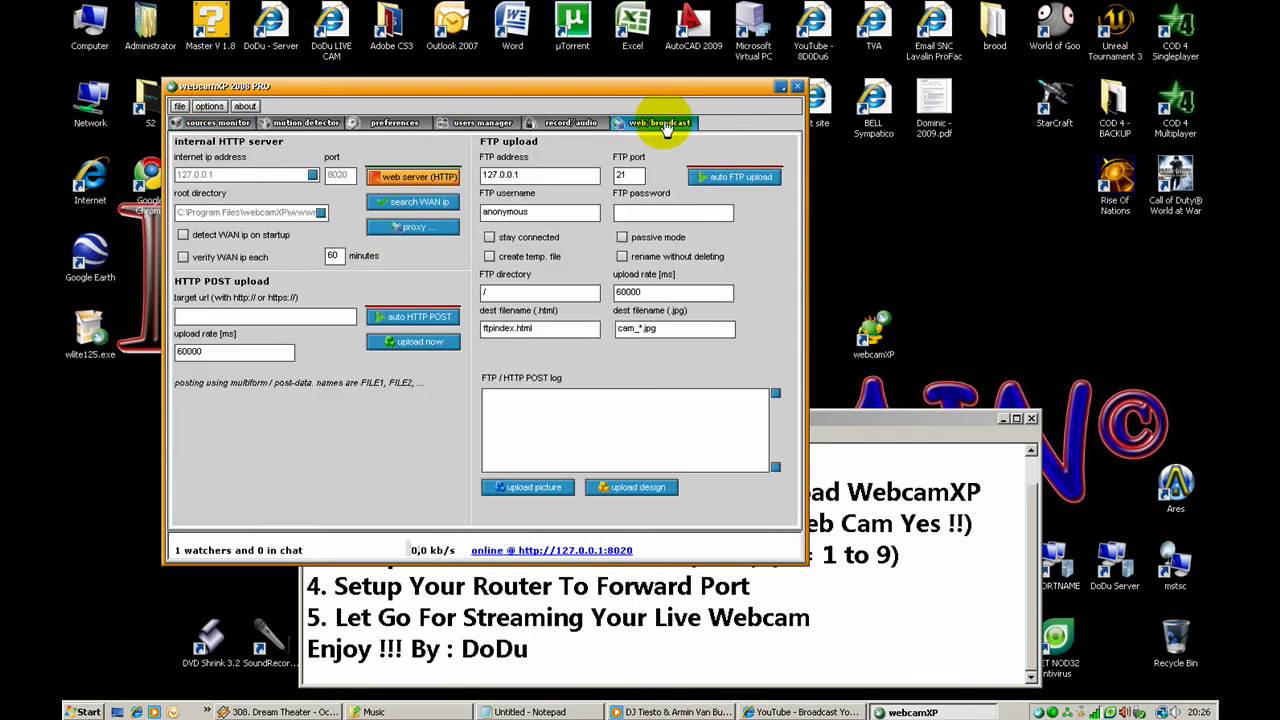
{"action": "left_click", "coordinate": [797, 87]}
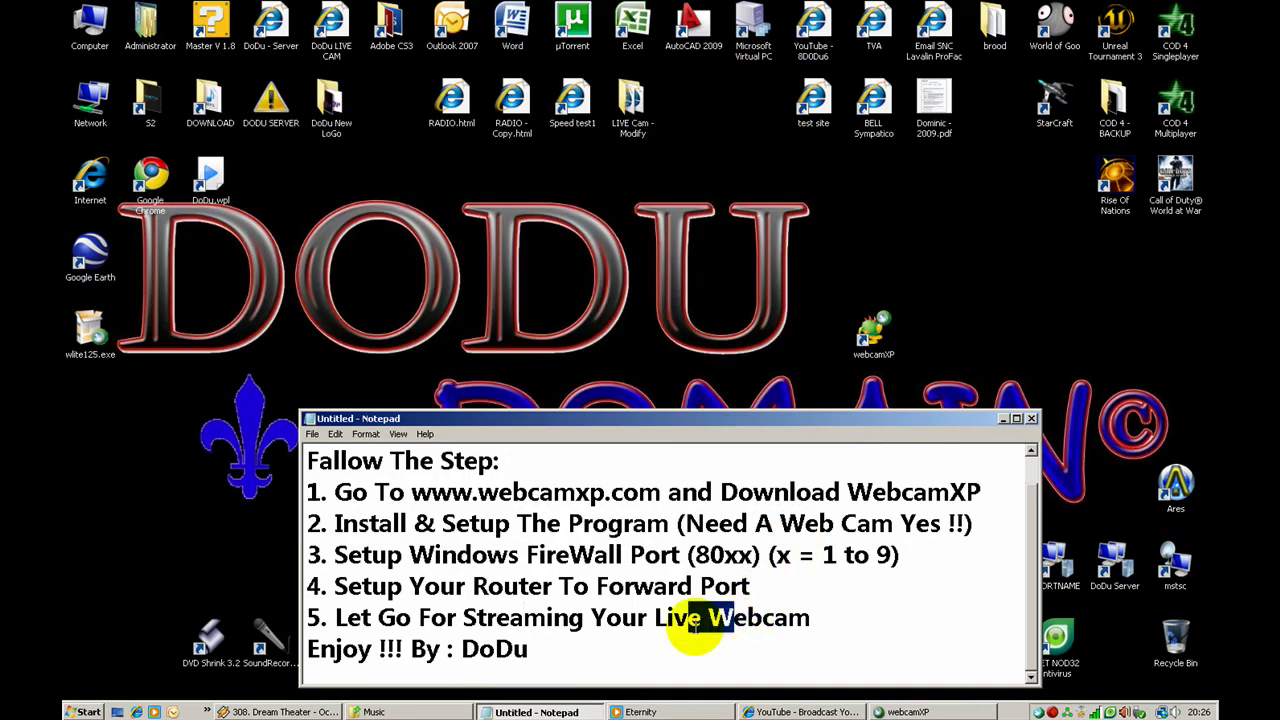
- Add "Go to My Site ...." after the closing line of the notes, with "DoDu.servebeer.com" below a blank line
{"action": "scroll", "coordinate": [487, 635], "scroll_direction": "up", "scroll_amount": 1}
{"action": "scroll", "coordinate": [487, 635], "scroll_direction": "down", "scroll_amount": 1}
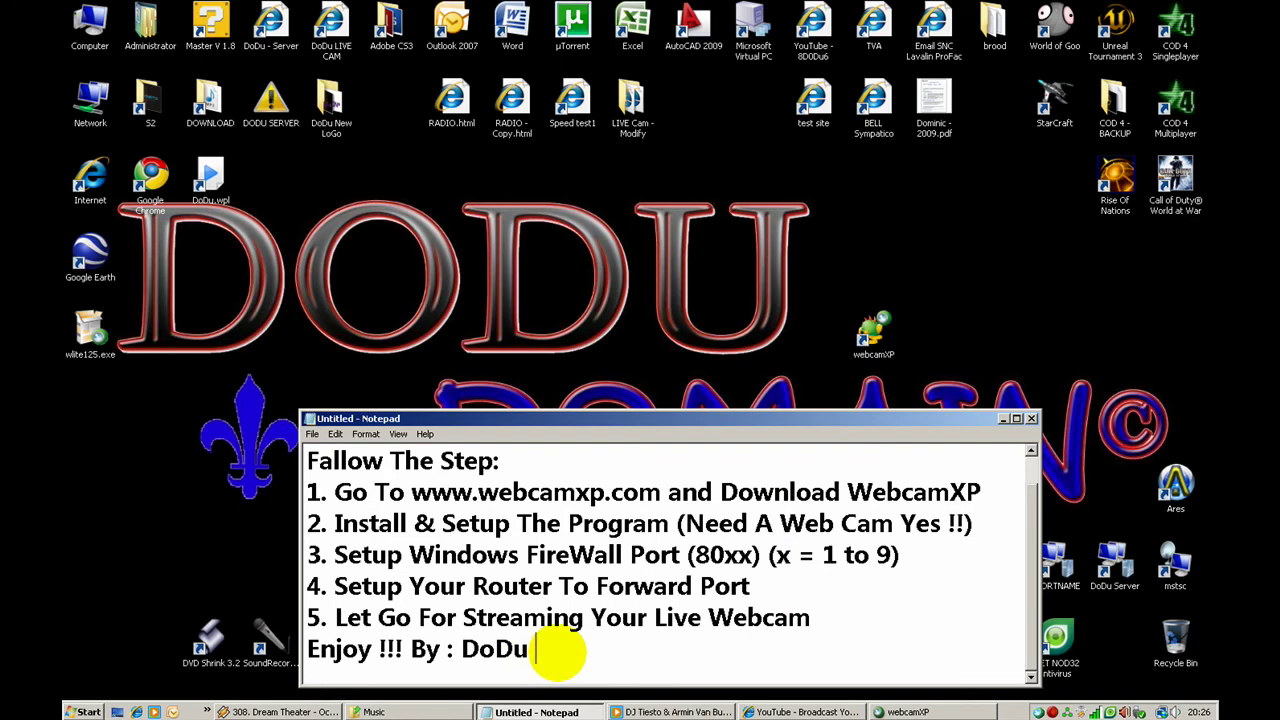
{"action": "type", "text": "Go to My Site ..."}
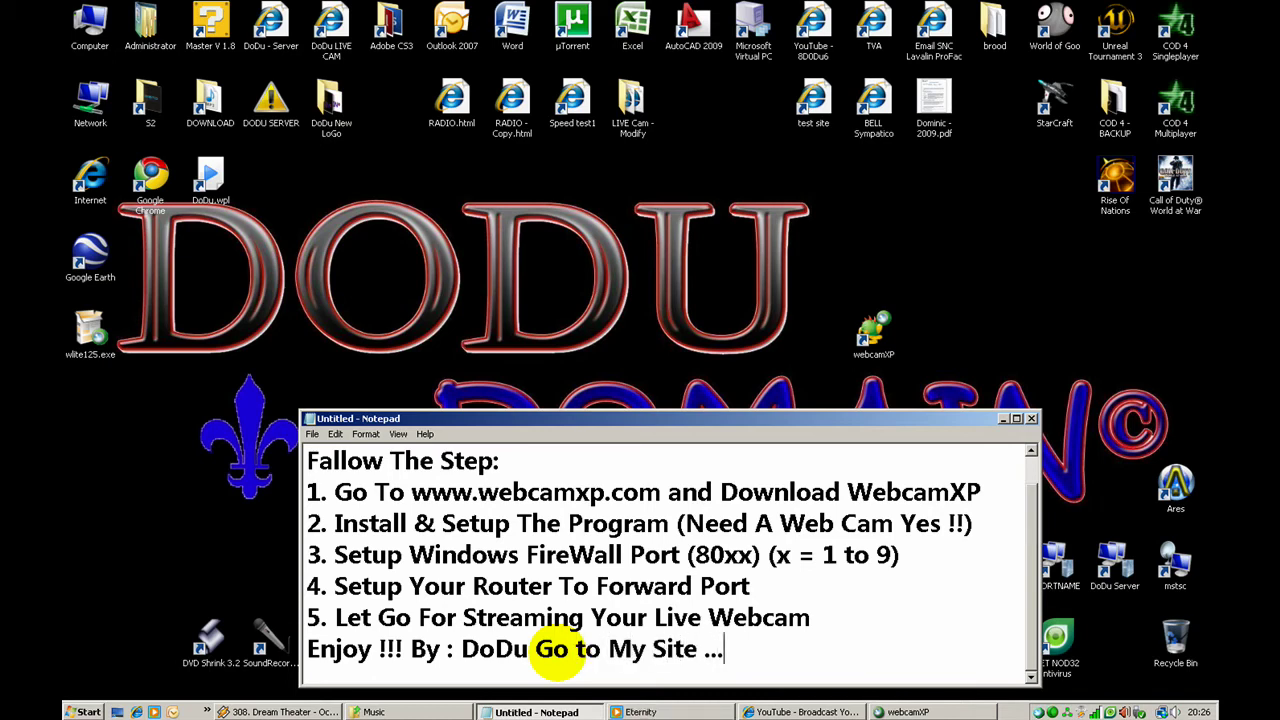
{"action": "key", "text": "Return"}
{"action": "key", "text": "Return"}
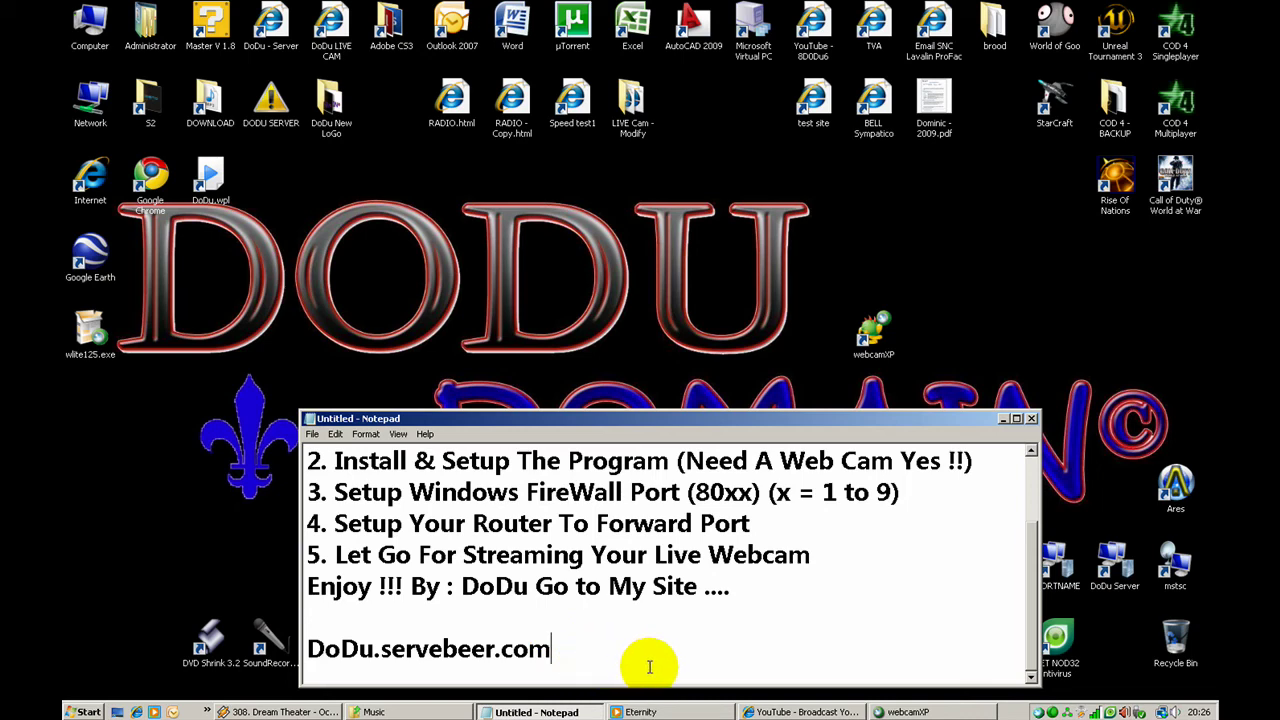
- Highlight the site address in the notes and append "Thank You !!" after it
{"action": "left_click_drag", "start_coordinate": [651, 648], "coordinate": [323, 646]}
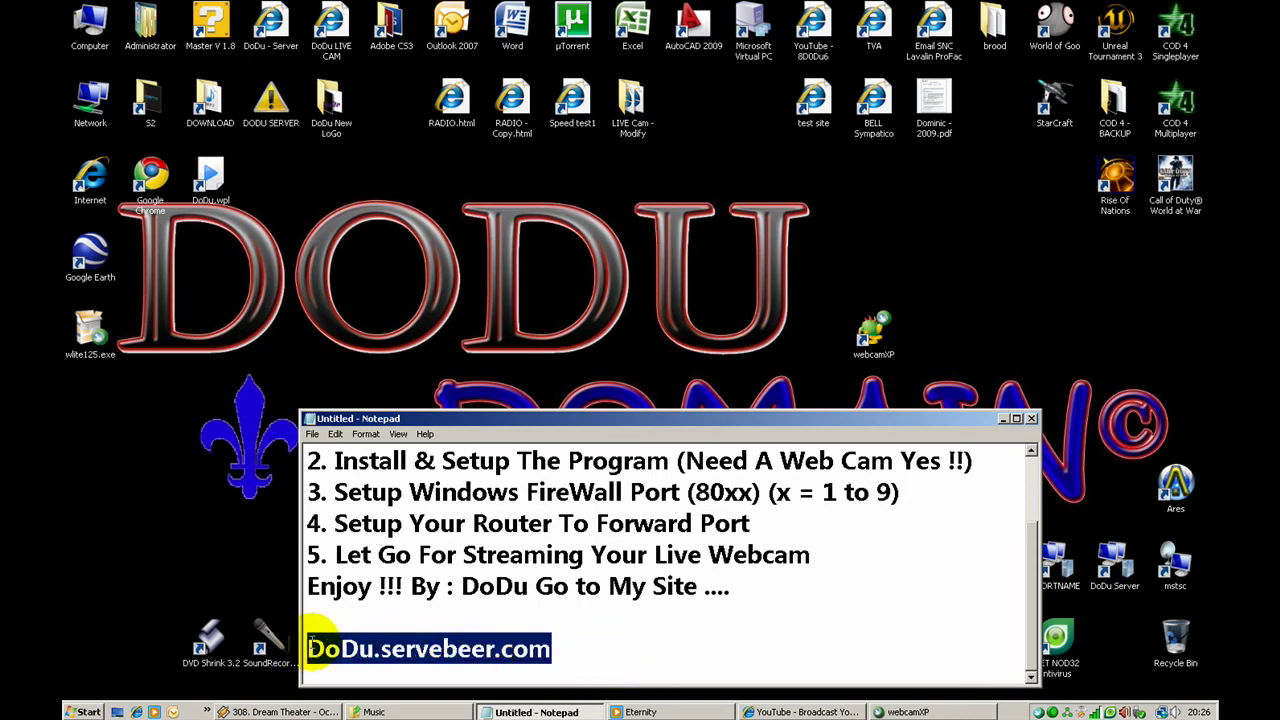
{"action": "left_click", "coordinate": [415, 648]}
{"action": "left_click", "coordinate": [549, 648]}
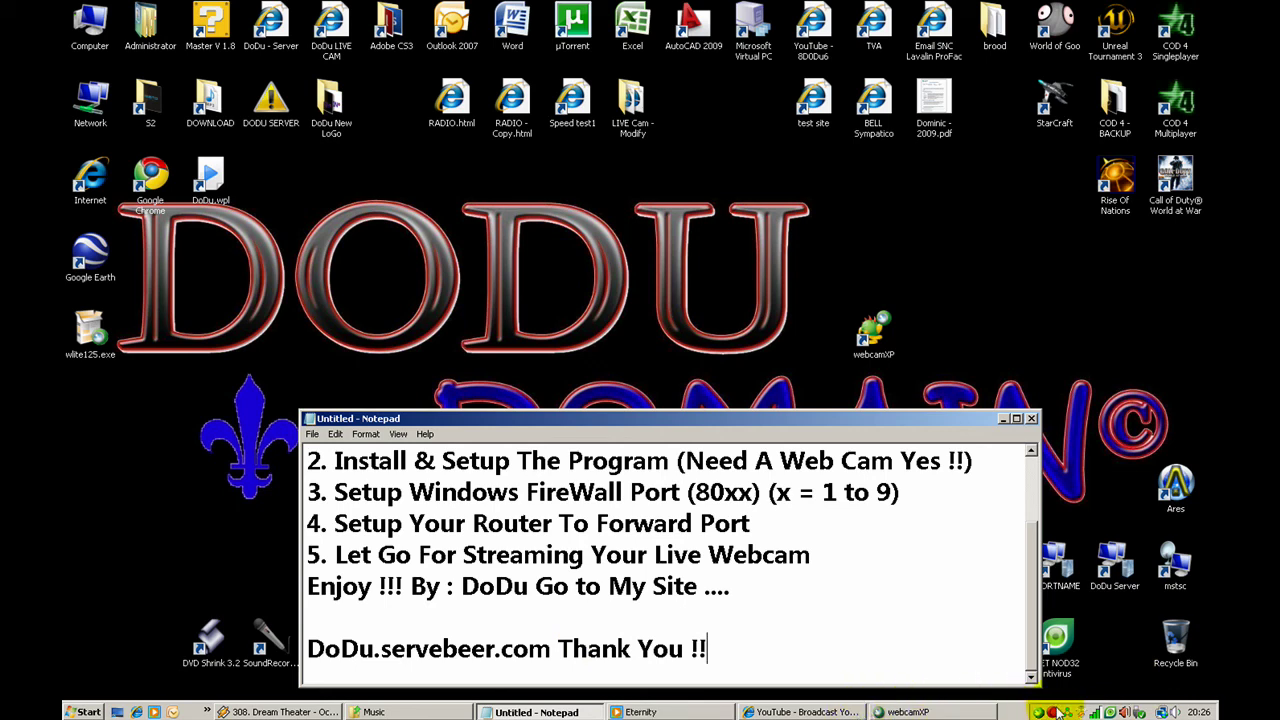
{"action": "right_click", "coordinate": [1053, 712]}
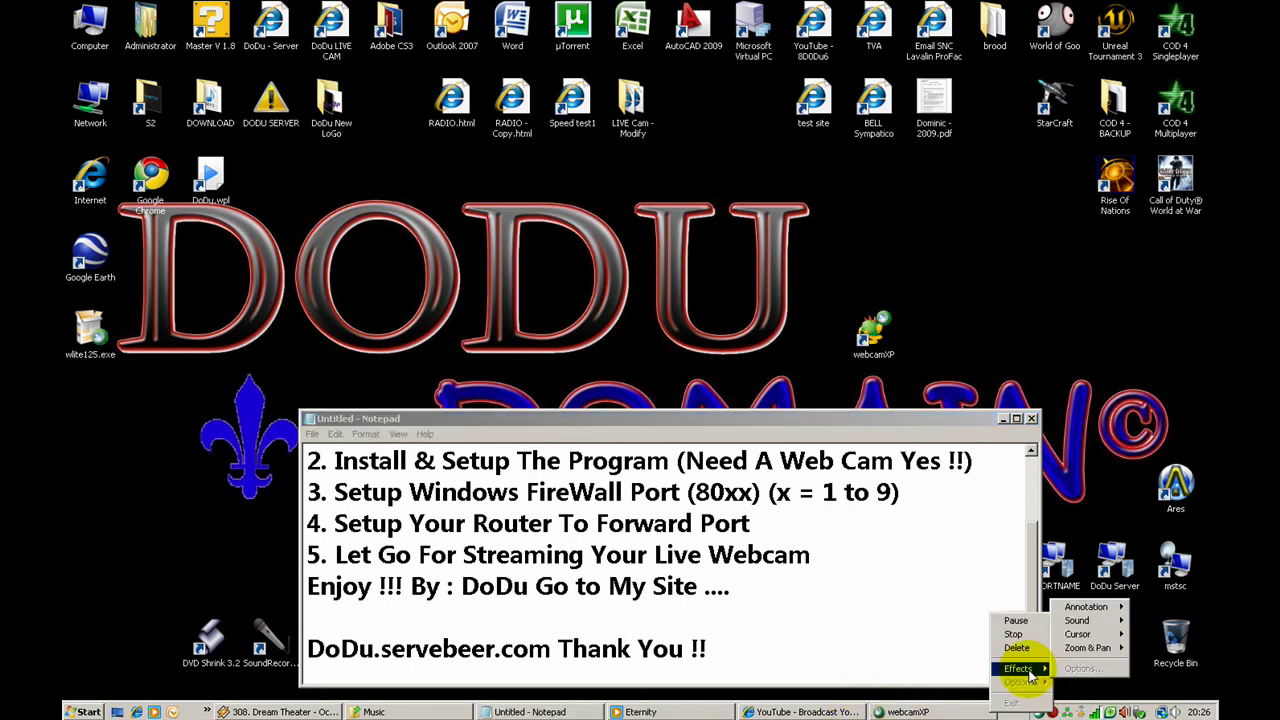